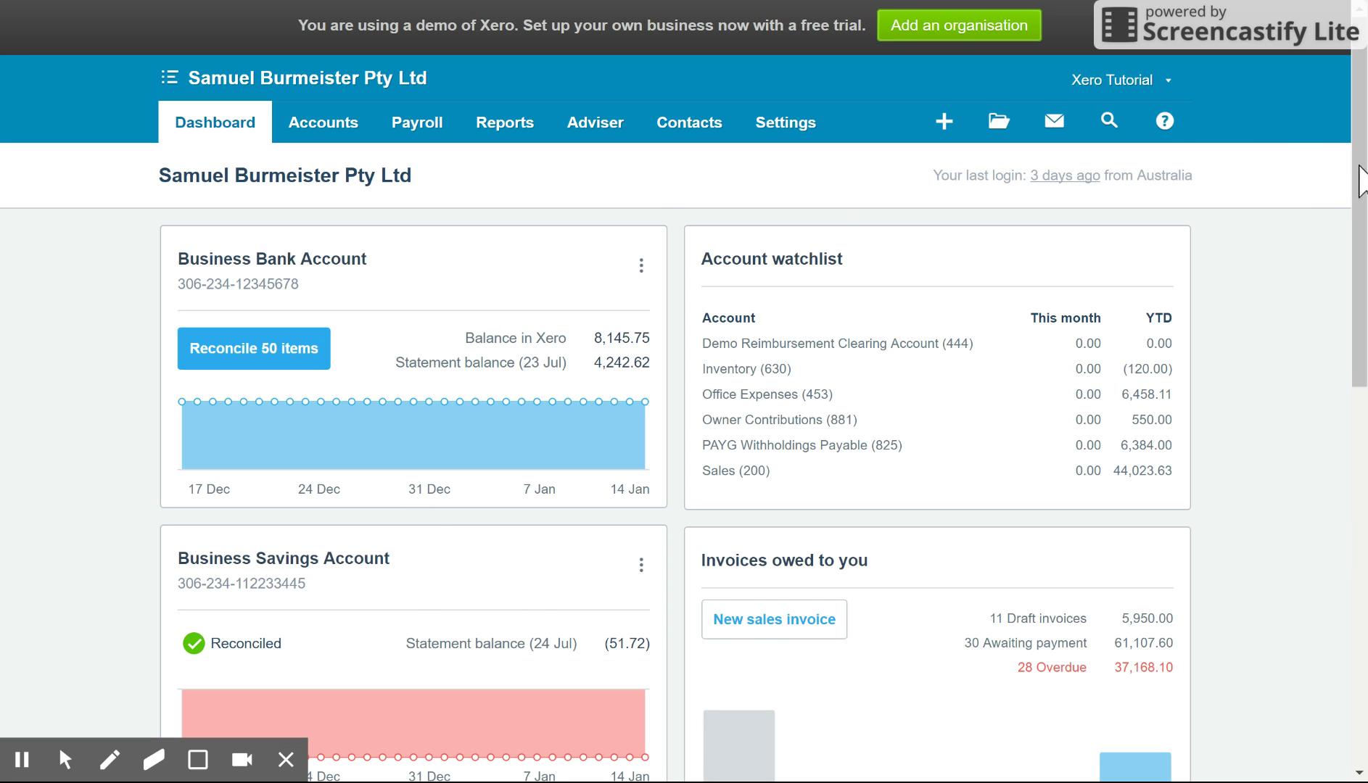
# Step: Go to Bank Accounts and start reconciling the Business Bank Account's 50 statement lines
pyautogui.moveTo(1359, 167); pyautogui.dragTo(1342, 273)
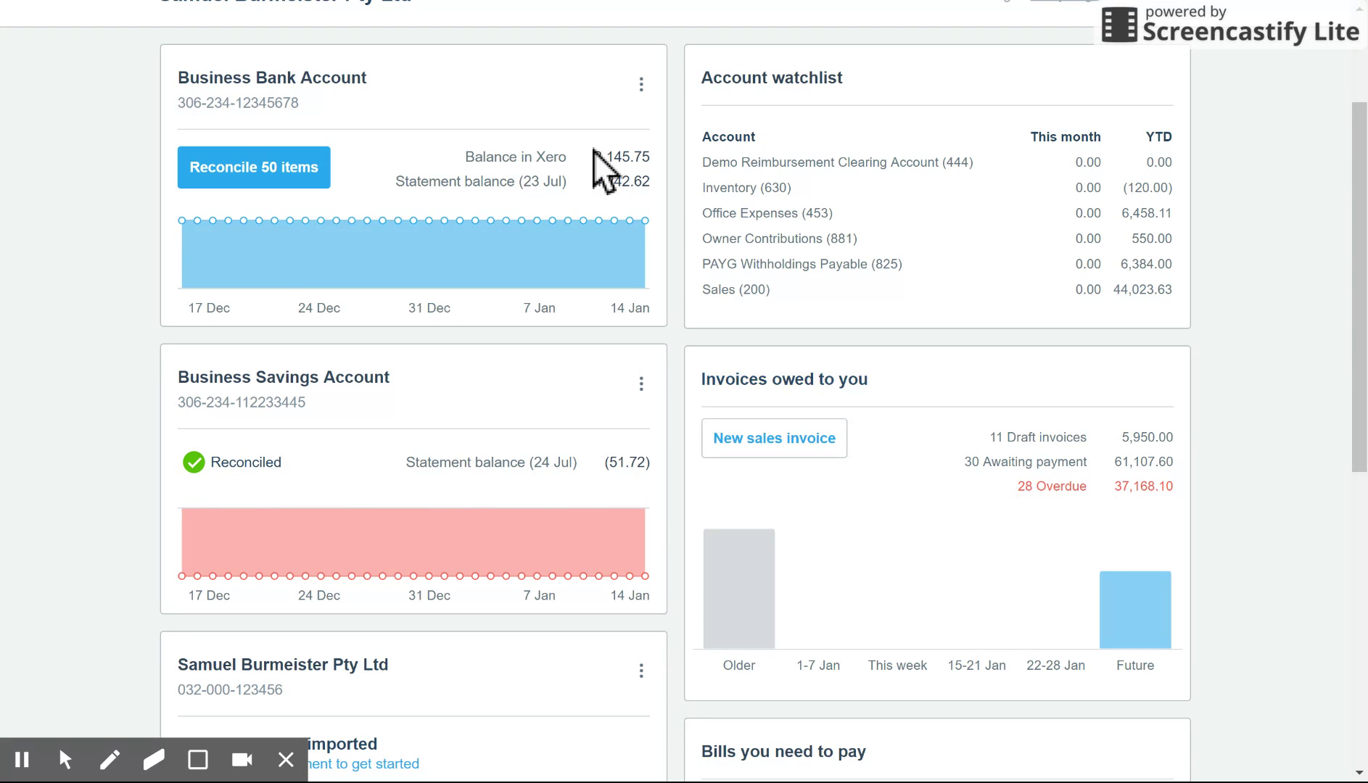
pyautogui.moveTo(1366, 200); pyautogui.dragTo(1364, 143)
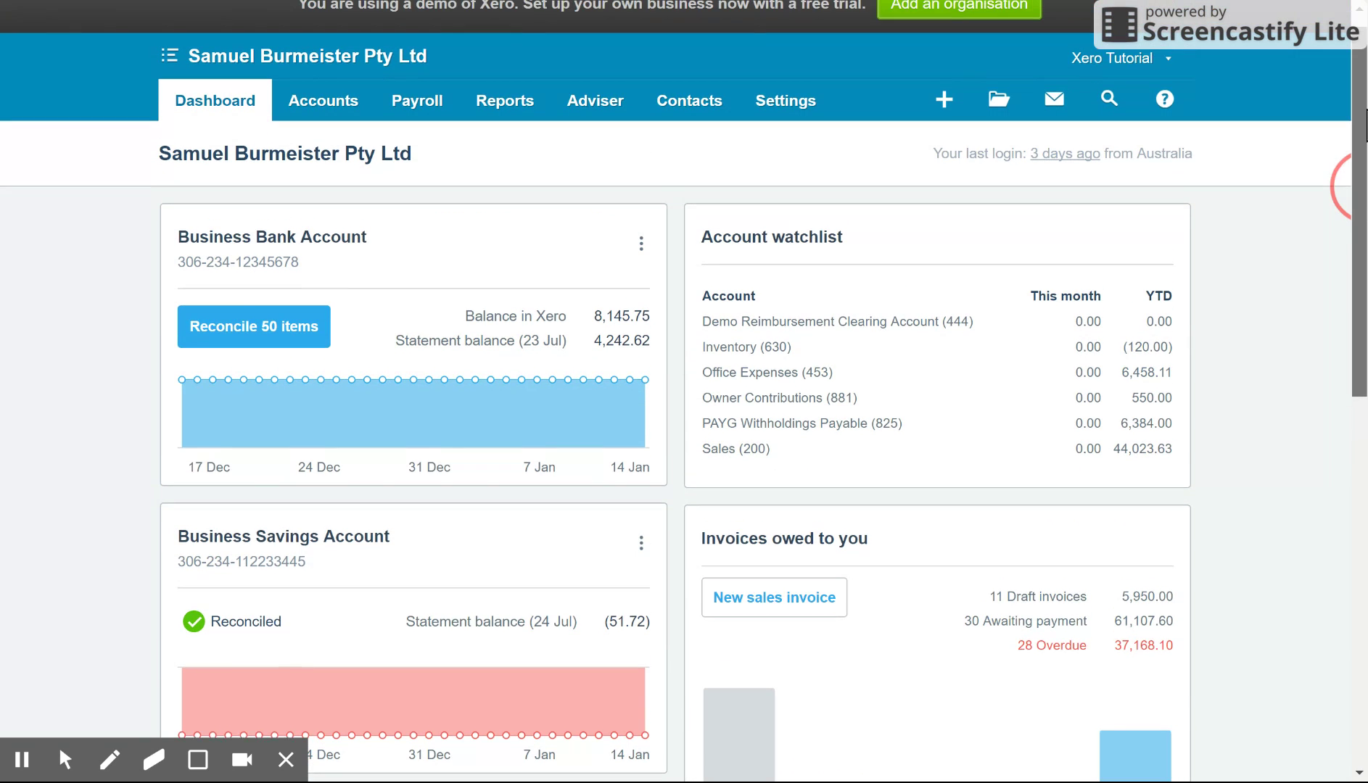
pyautogui.click(315, 106)
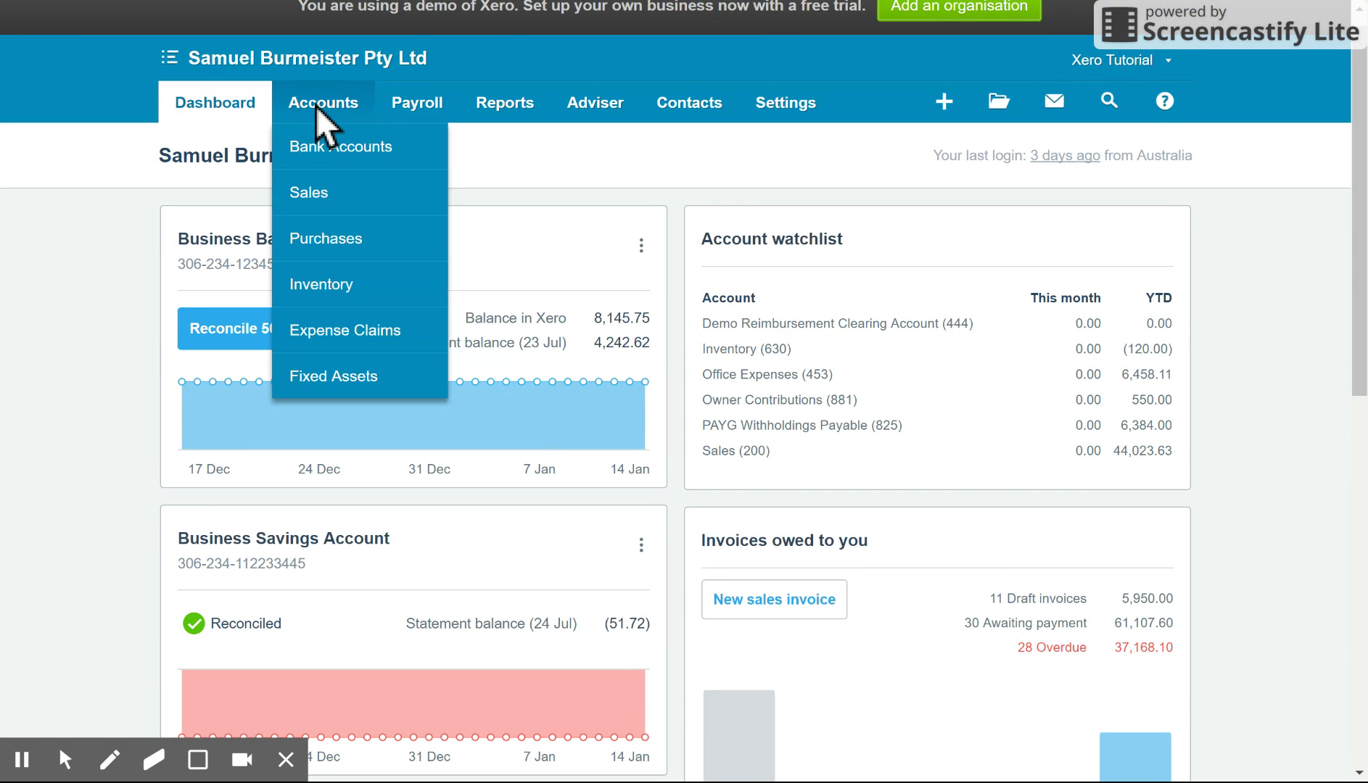
pyautogui.click(361, 152)
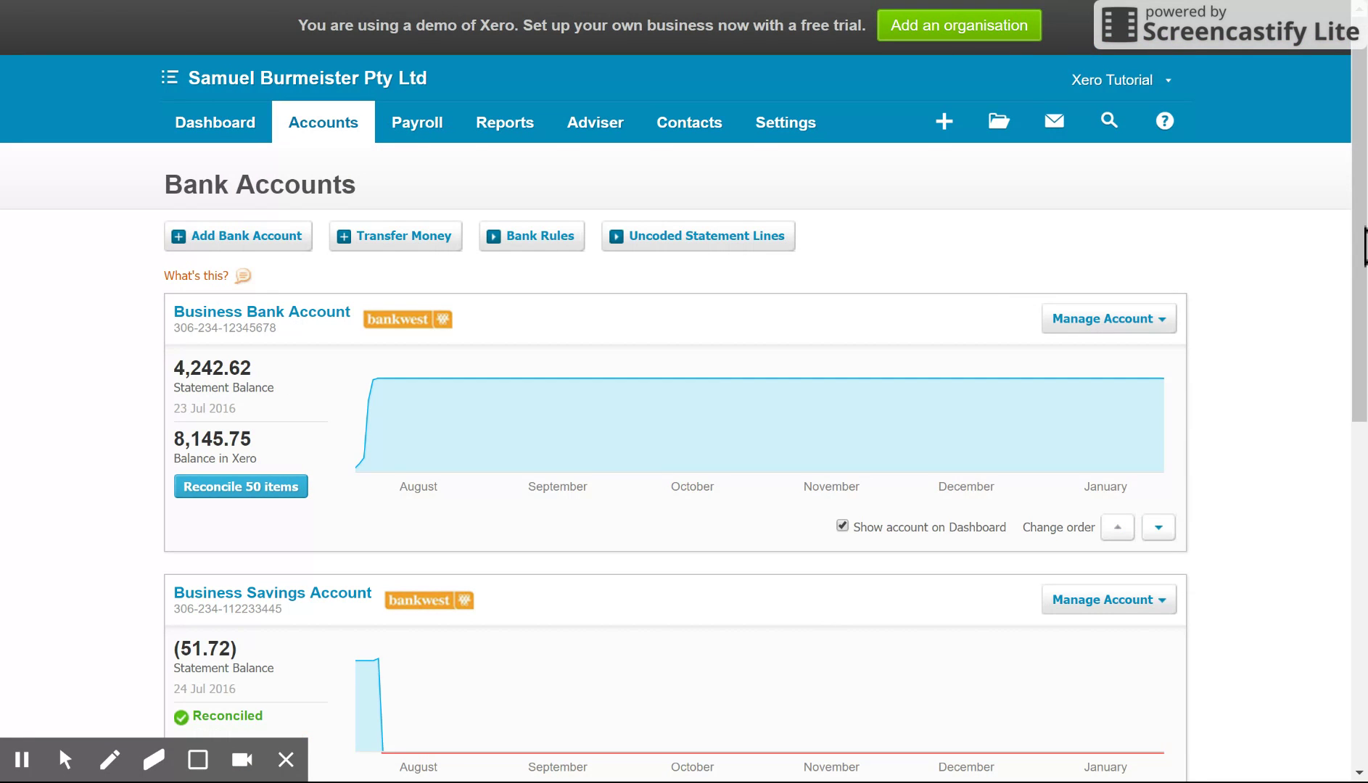
pyautogui.moveTo(1352, 301); pyautogui.dragTo(1350, 343)
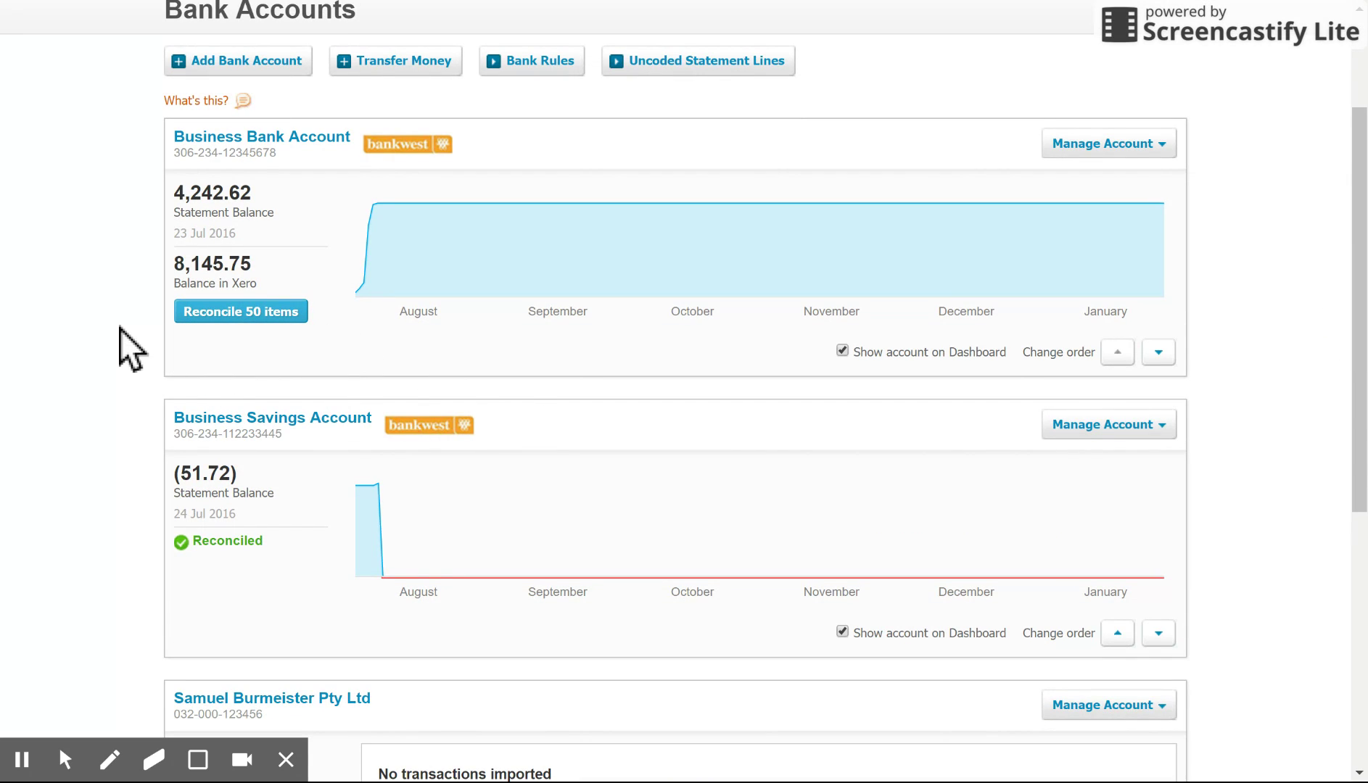
pyautogui.click(268, 321)
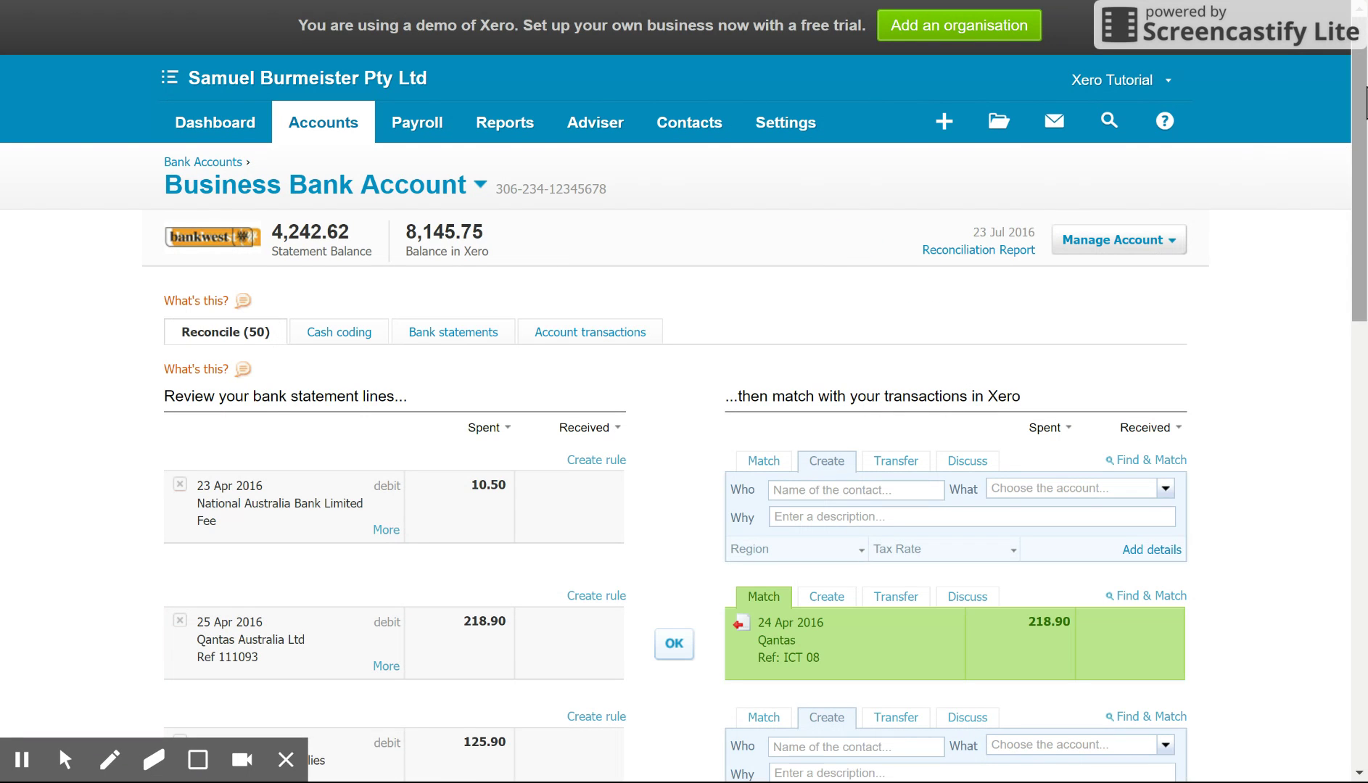
pyautogui.moveTo(1364, 72); pyautogui.dragTo(1364, 89)
pyautogui.scroll(-1, 1357, 154)
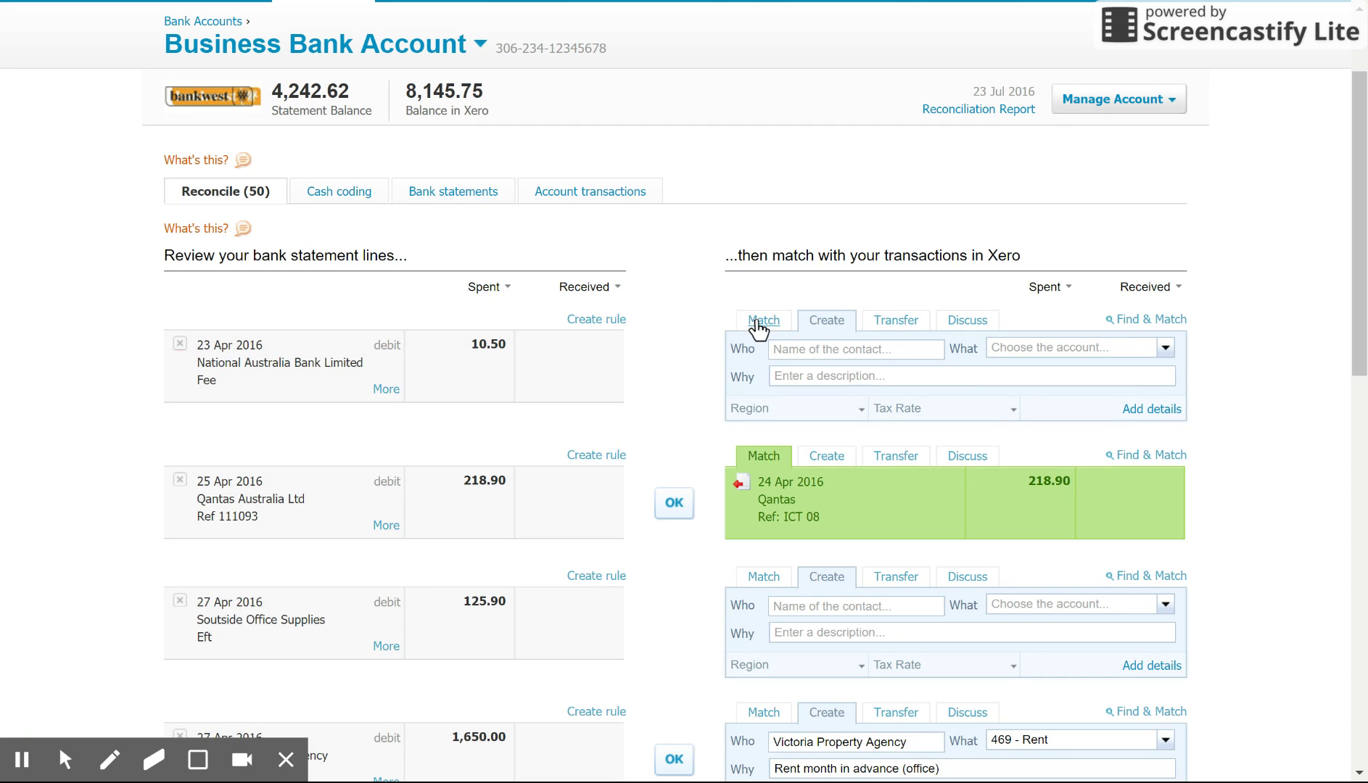
pyautogui.moveTo(1362, 150); pyautogui.dragTo(1342, 256)
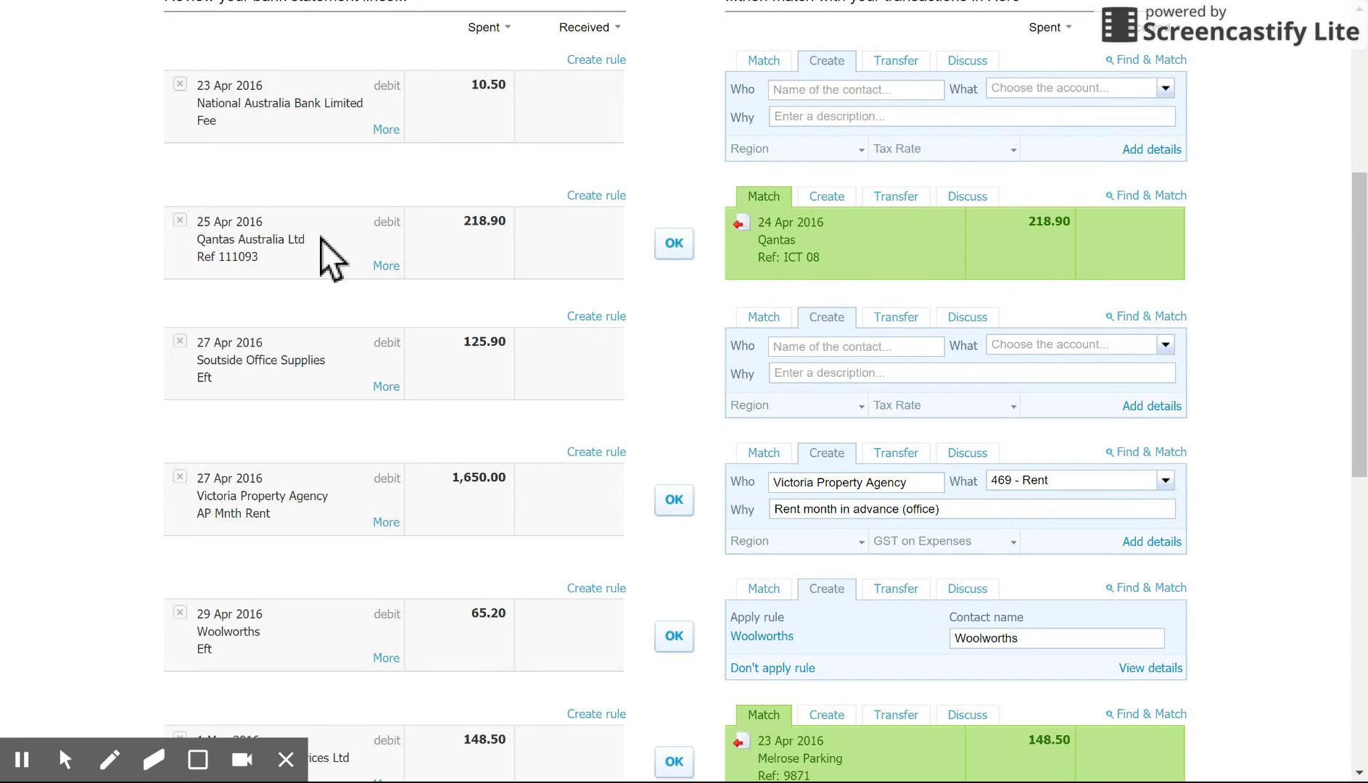
# Step: Accept the suggested Qantas Australia match for the 218.90 statement line
pyautogui.click(674, 244)
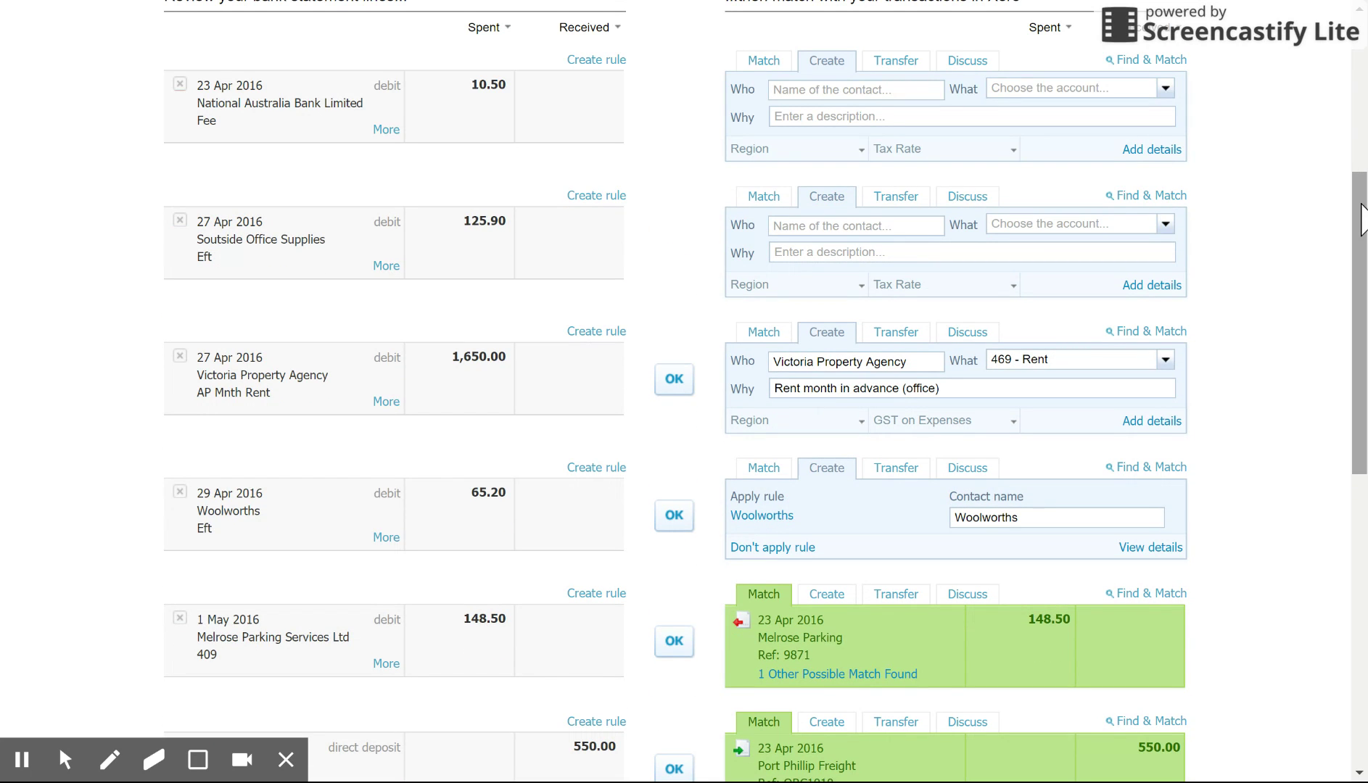
pyautogui.moveTo(1362, 218); pyautogui.dragTo(1365, 134)
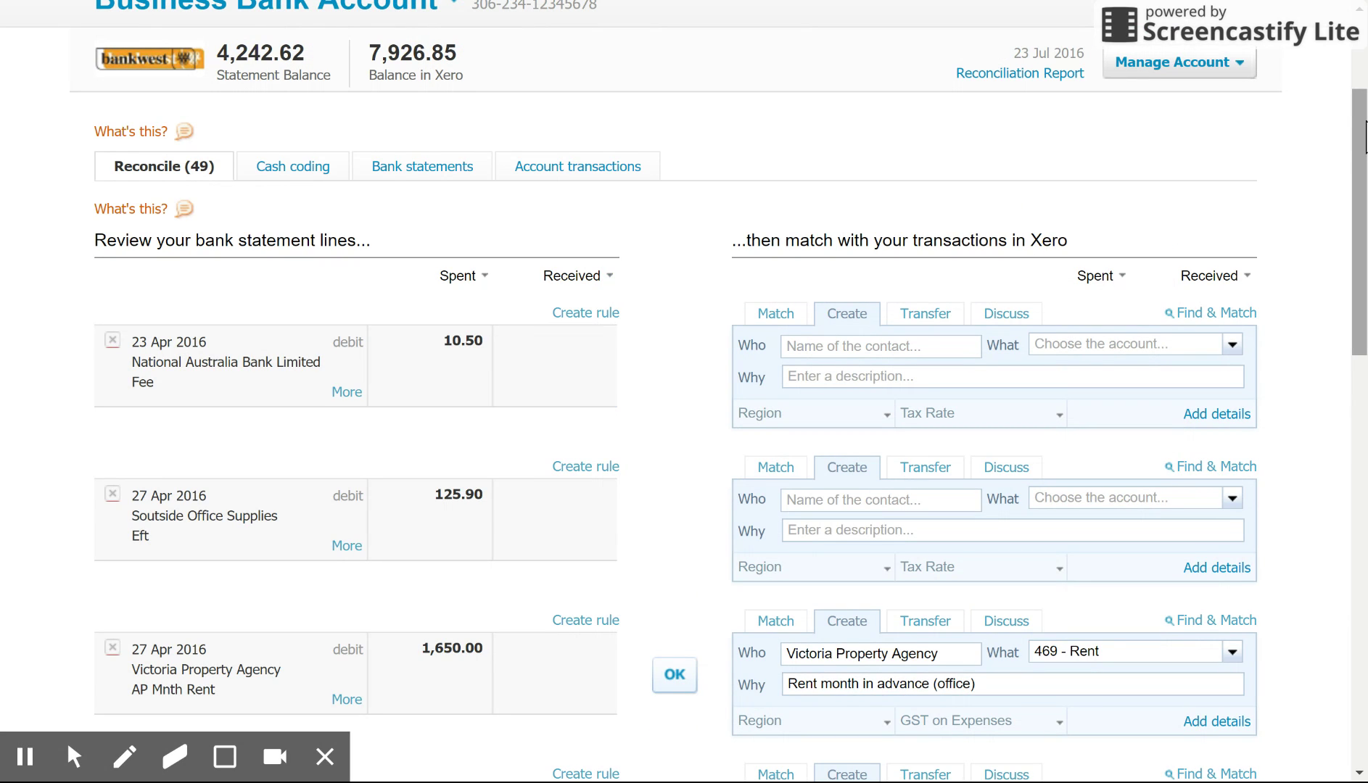
pyautogui.hotkey('ctrl', '-')
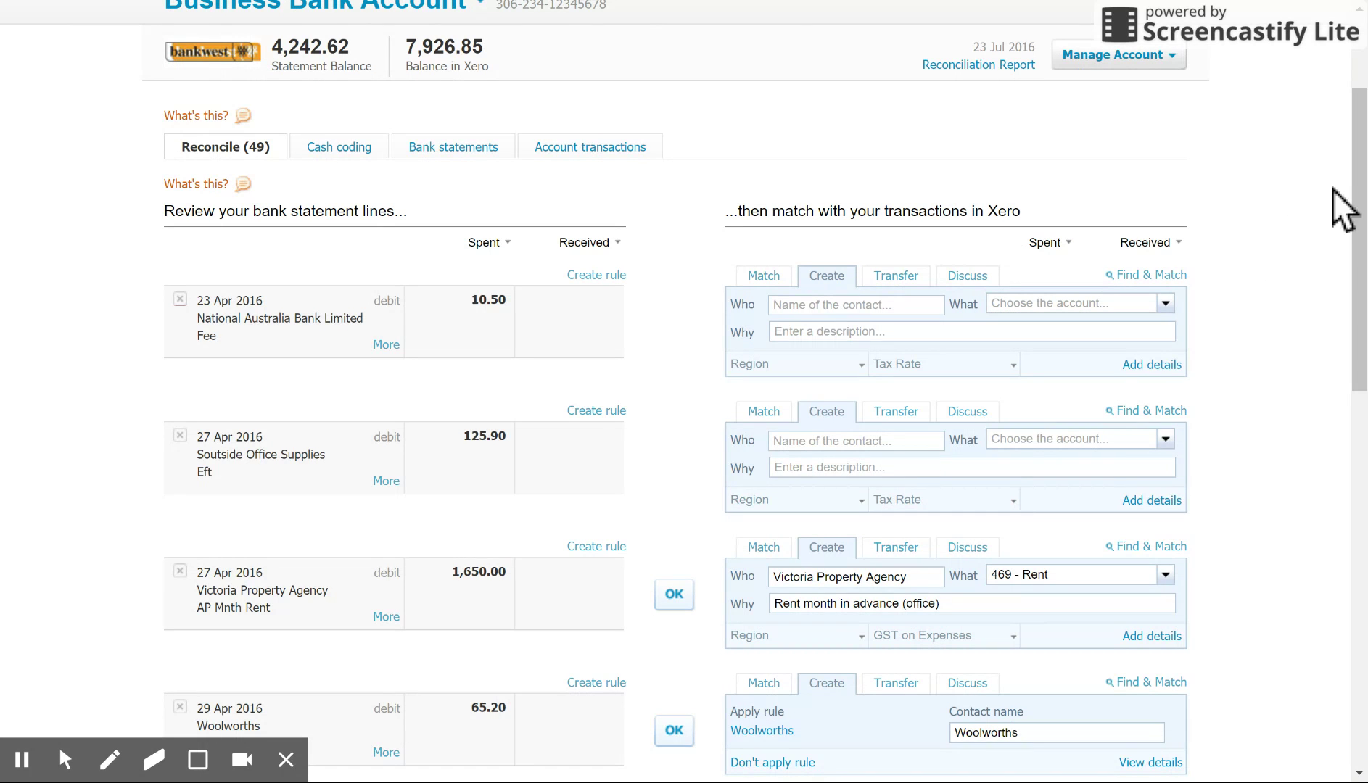
pyautogui.moveTo(1351, 163); pyautogui.dragTo(1291, 384)
pyautogui.scroll(-2, 1282, 369)
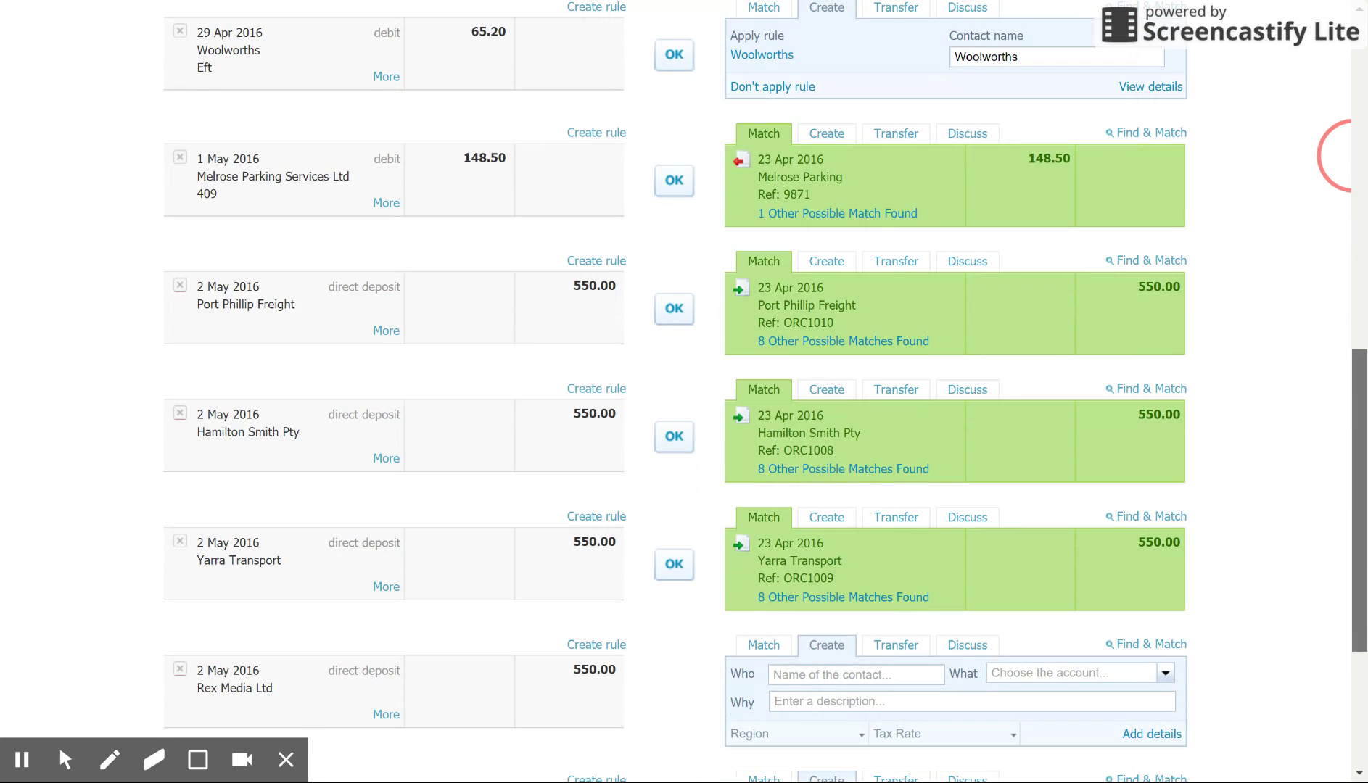
pyautogui.click(1265, 420)
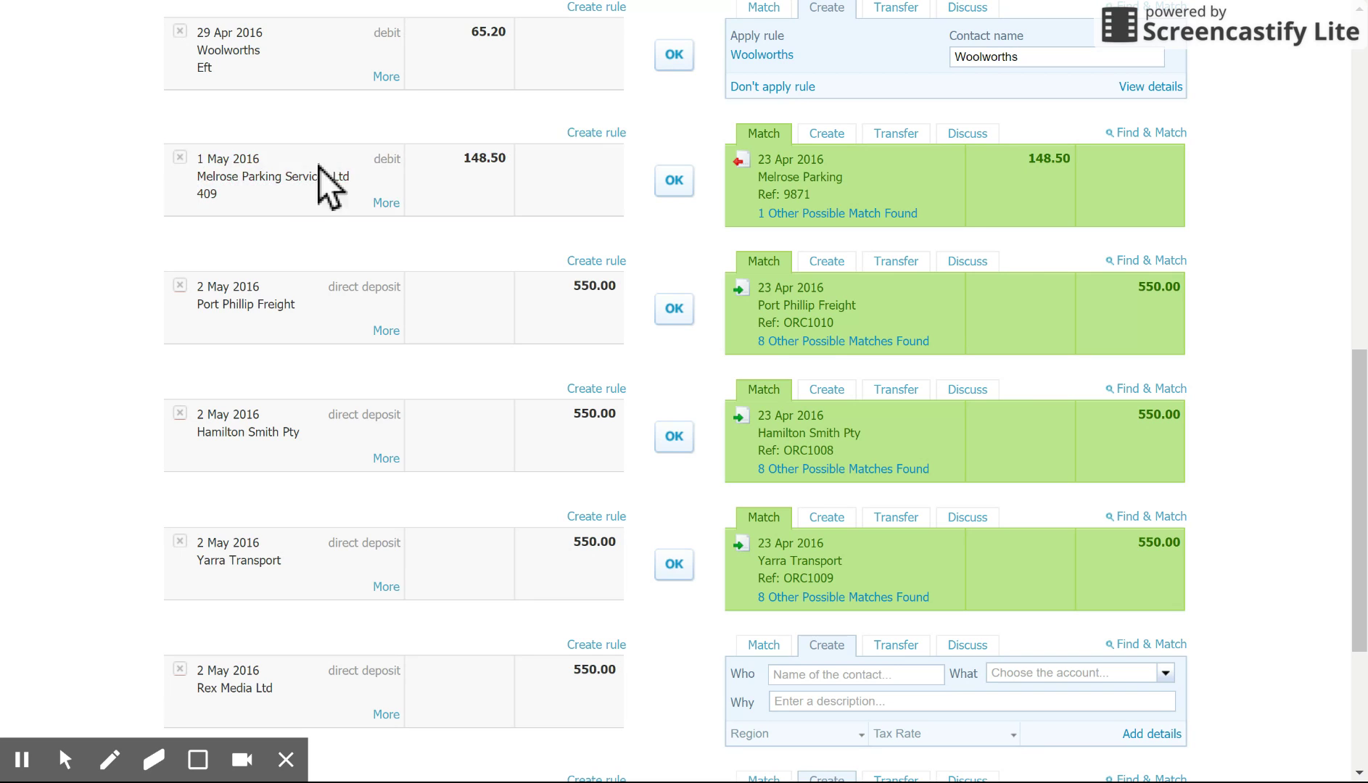
pyautogui.click(898, 217)
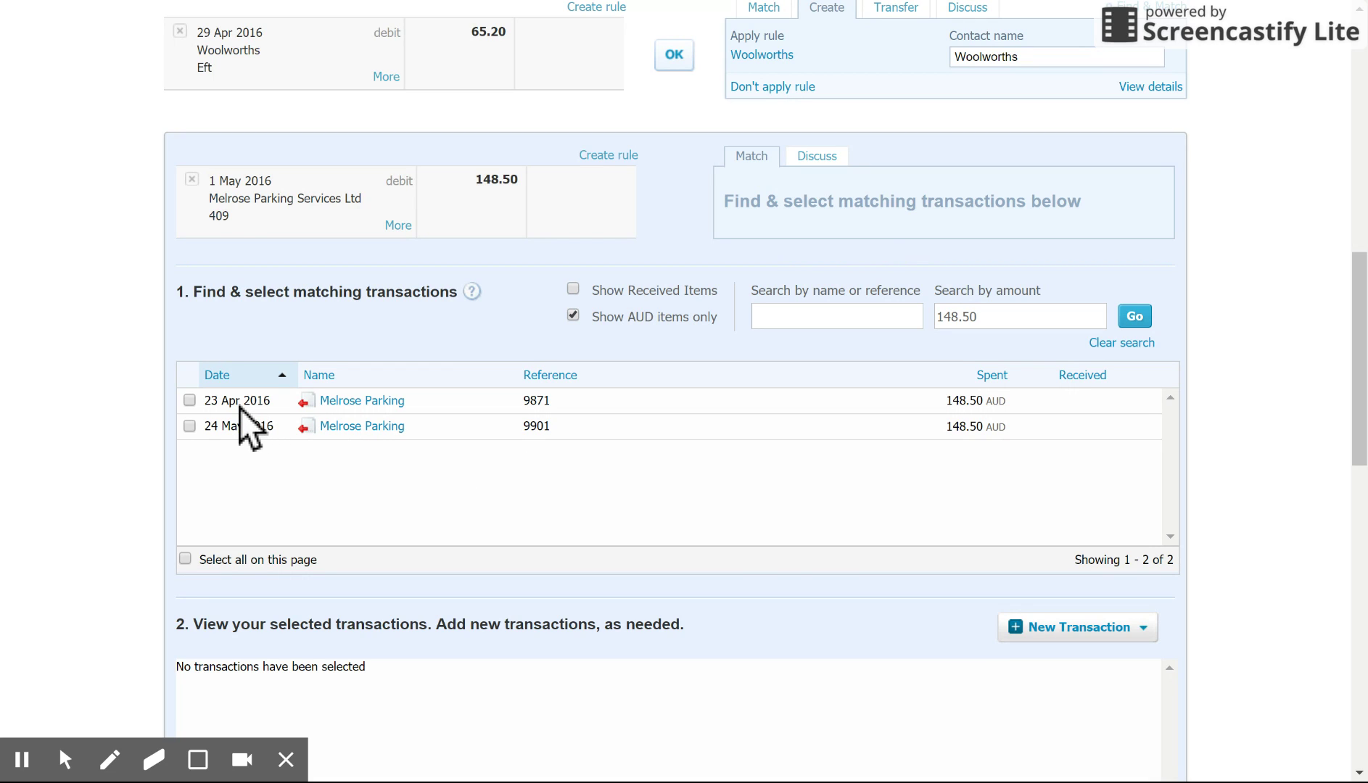
# Step: Match the 148.50 Melrose Parking line to the 23 Apr 2016 Melrose Parking payment
pyautogui.click(189, 400)
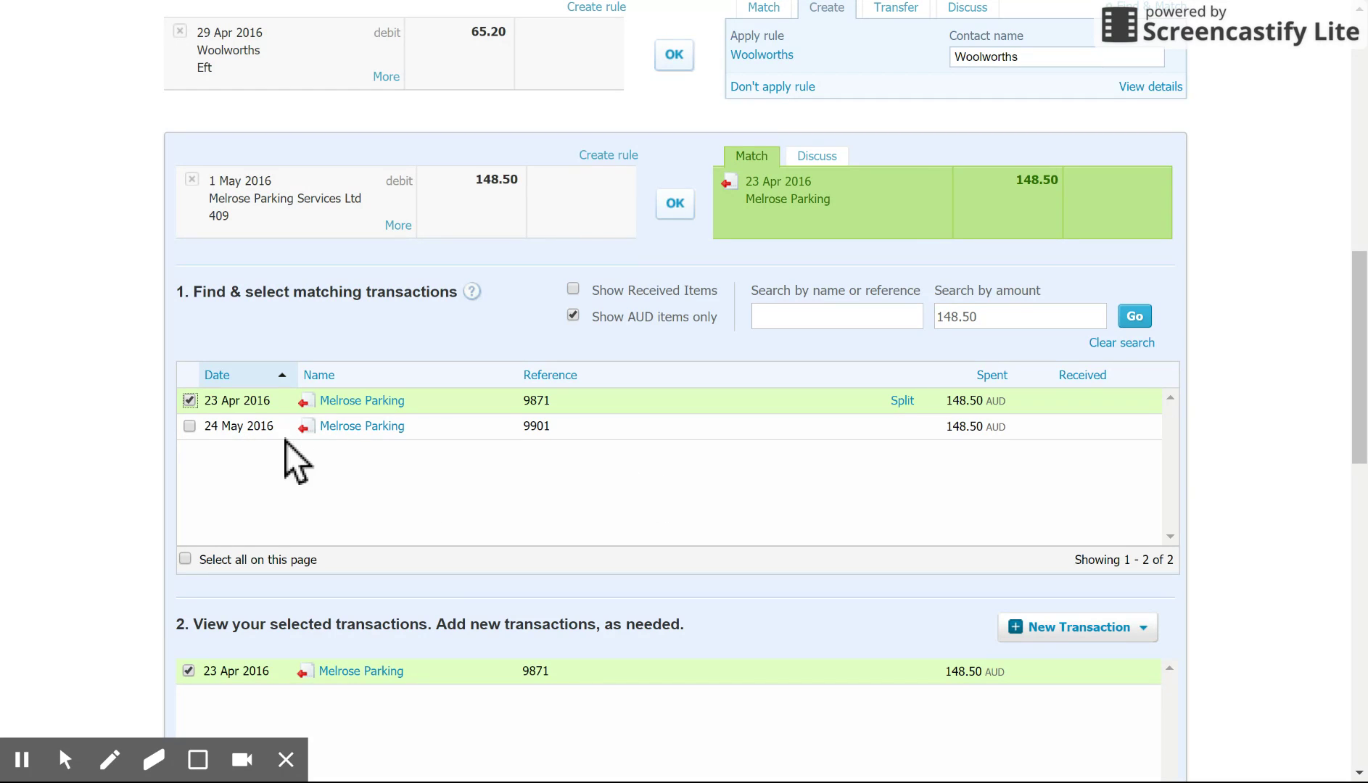
pyautogui.click(686, 210)
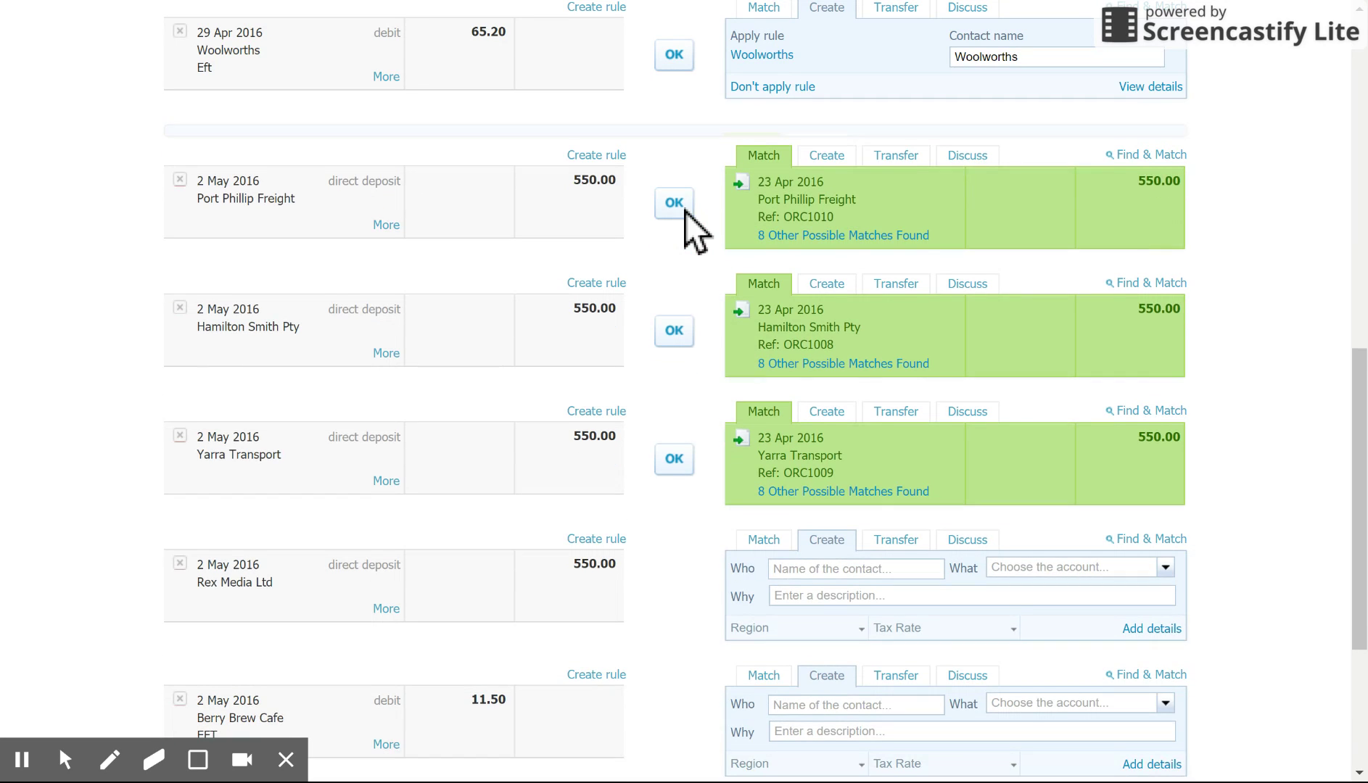
pyautogui.click(1354, 441)
pyautogui.moveTo(1355, 441); pyautogui.dragTo(1366, 138)
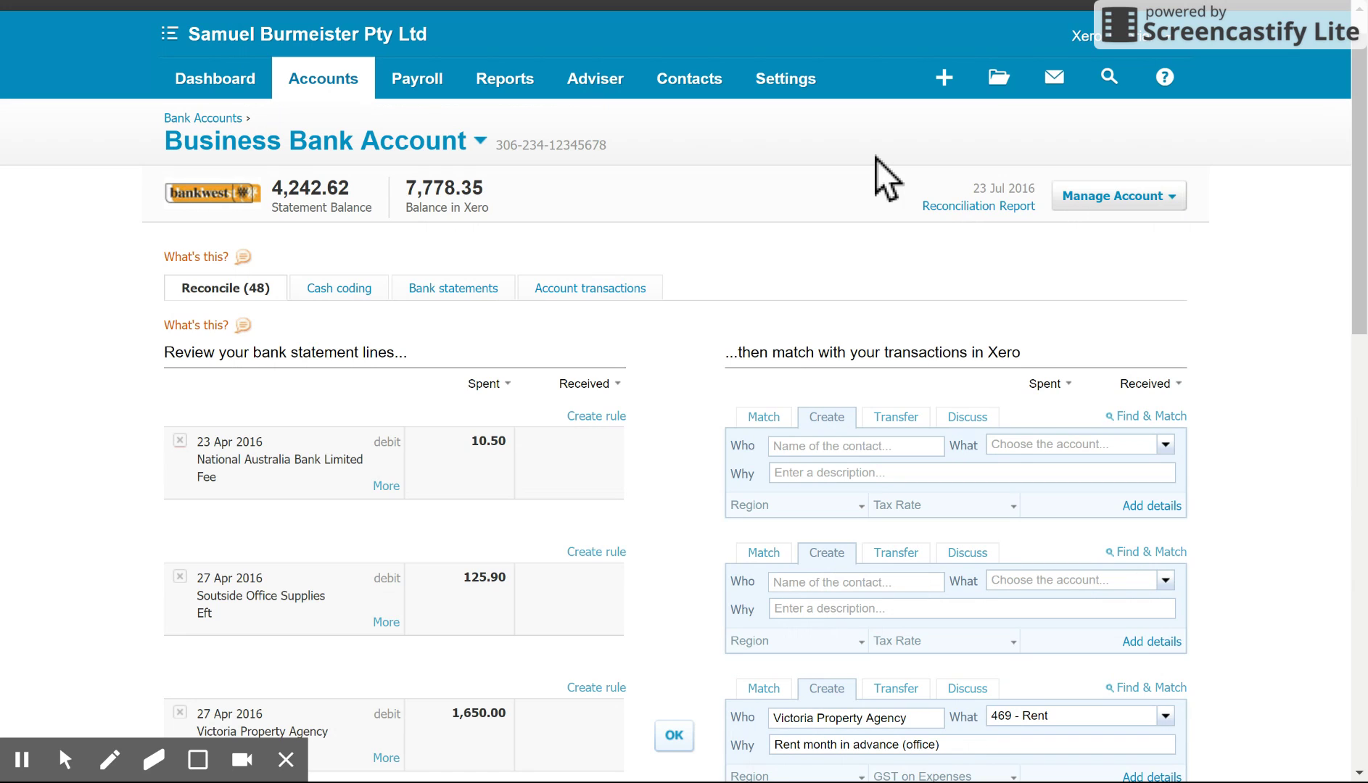
pyautogui.click(619, 294)
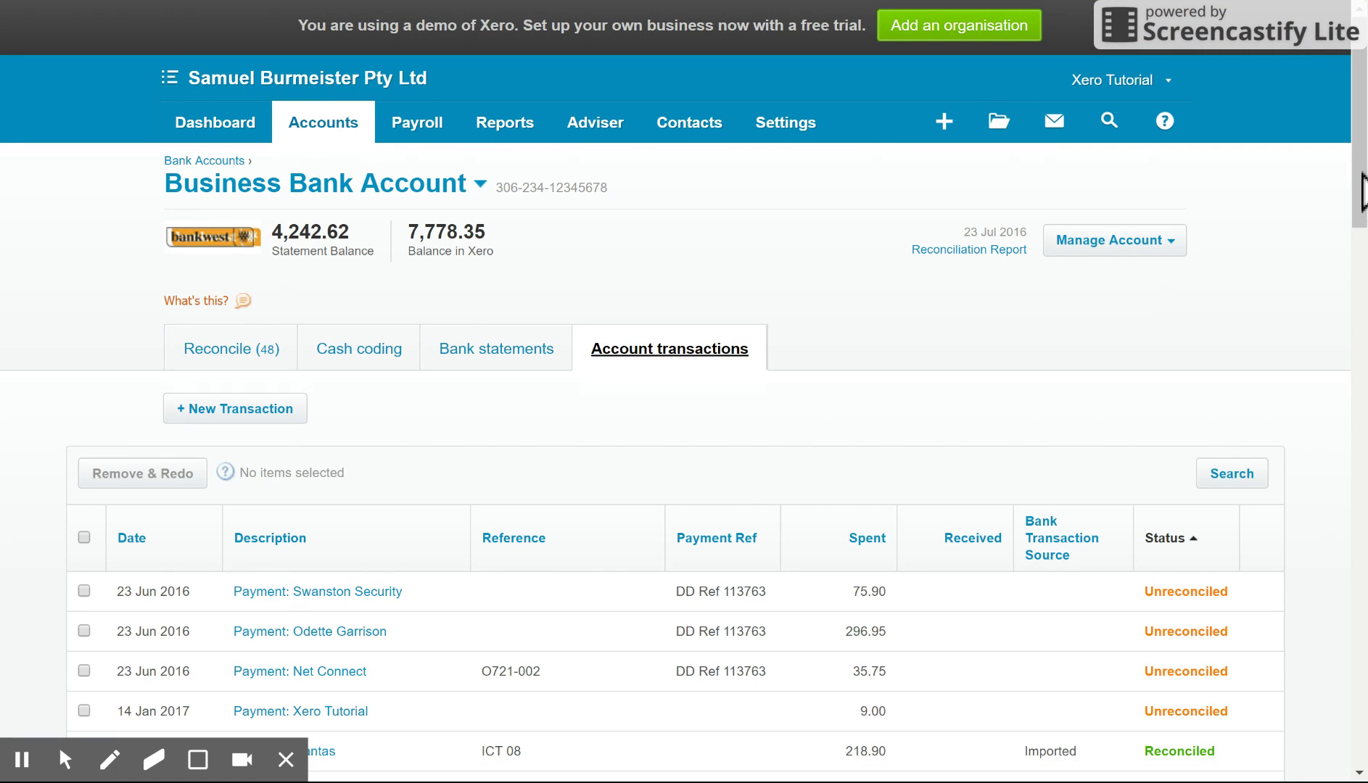
# Step: Select the 1 May 2016 Melrose Parking payment in account transactions and choose Remove & Redo
pyautogui.scroll(-5, 1322, 279)
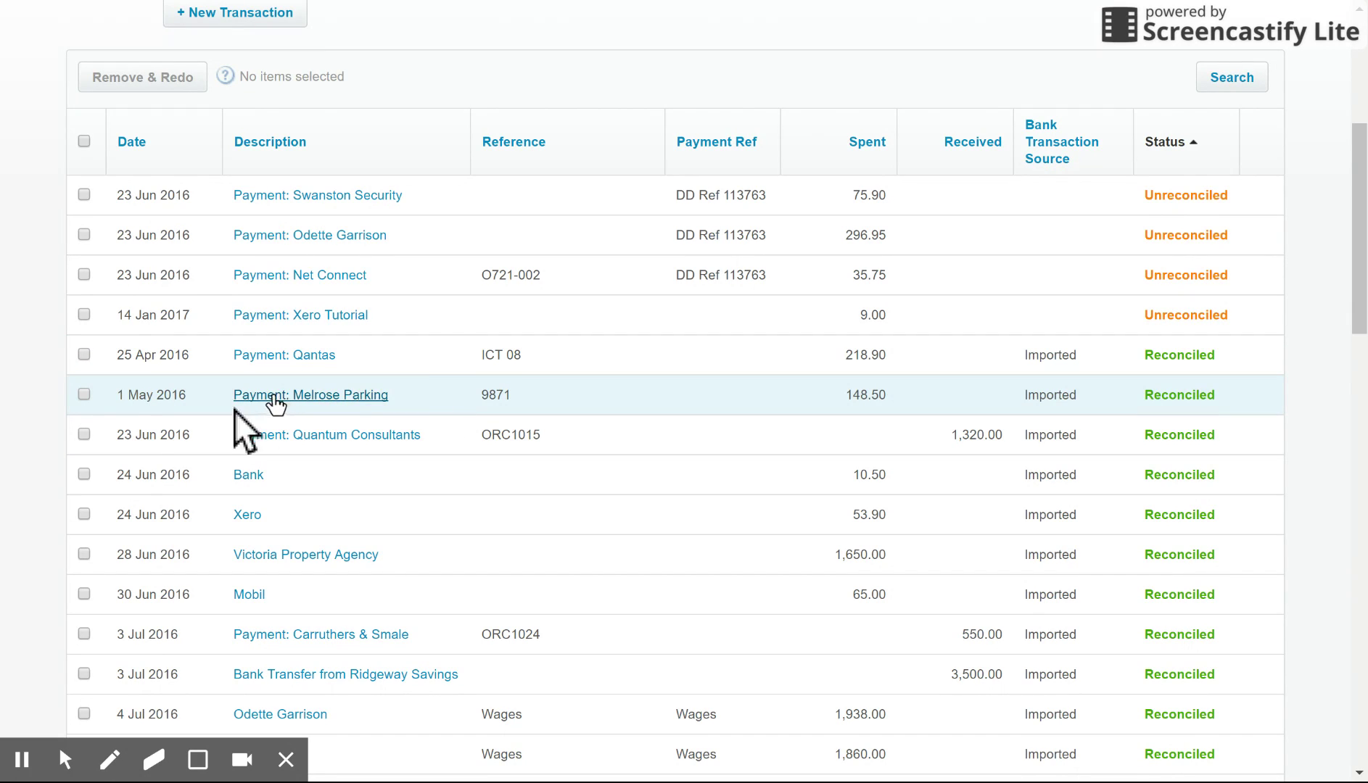
pyautogui.click(84, 394)
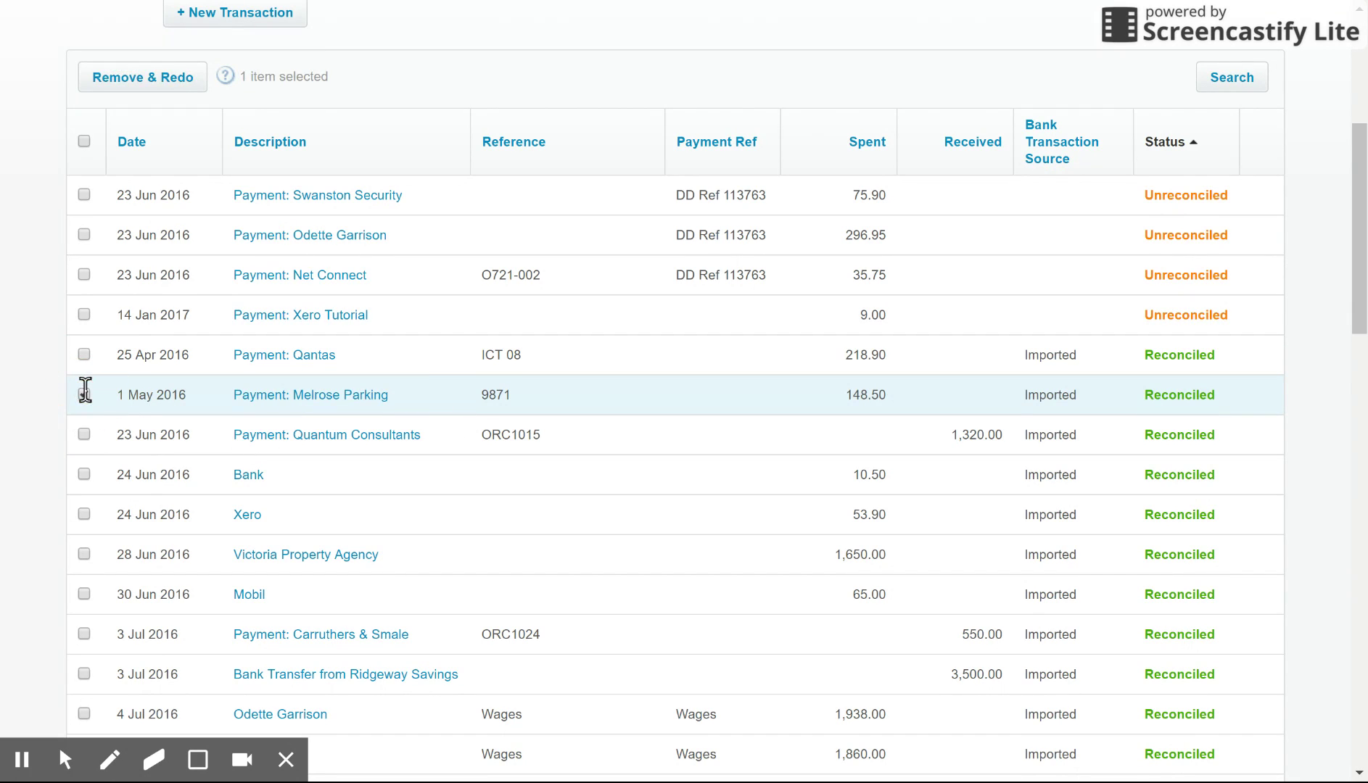
pyautogui.click(149, 82)
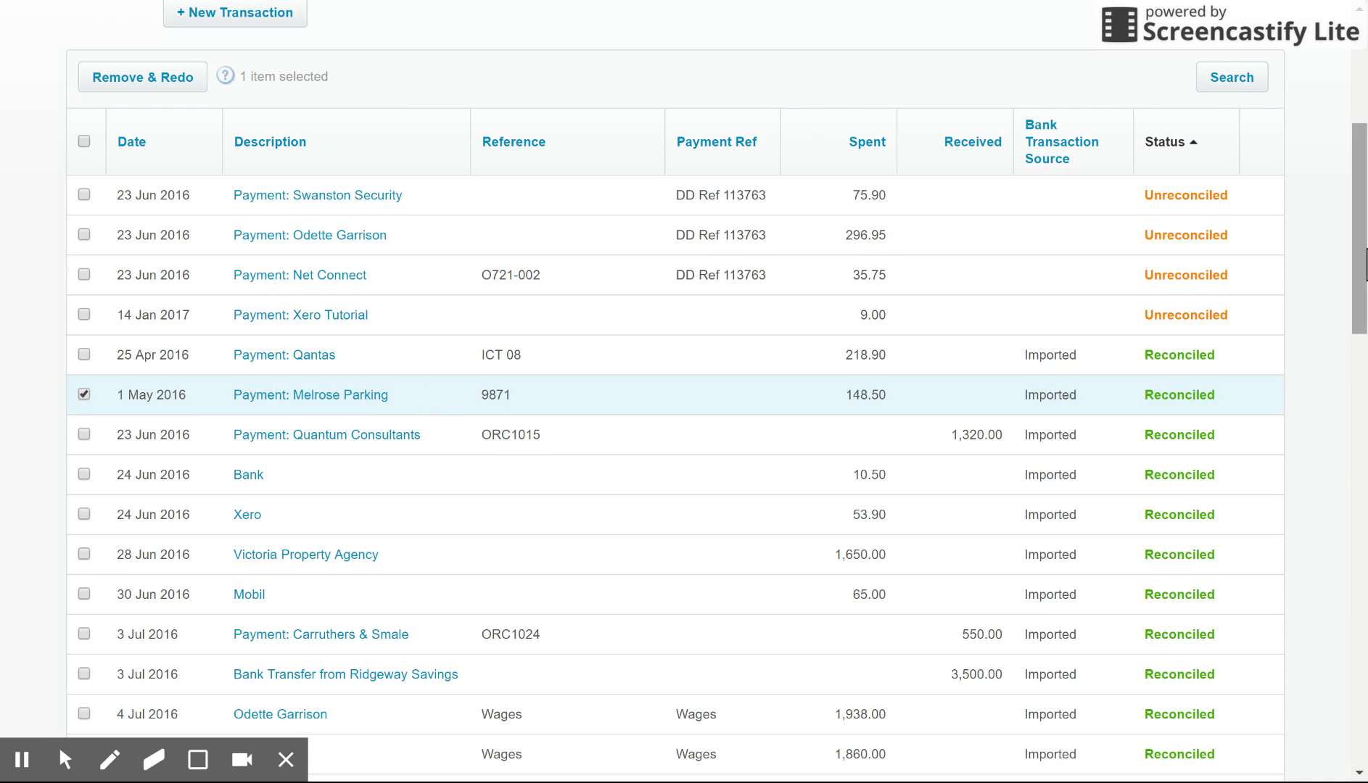
pyautogui.click(1223, 82)
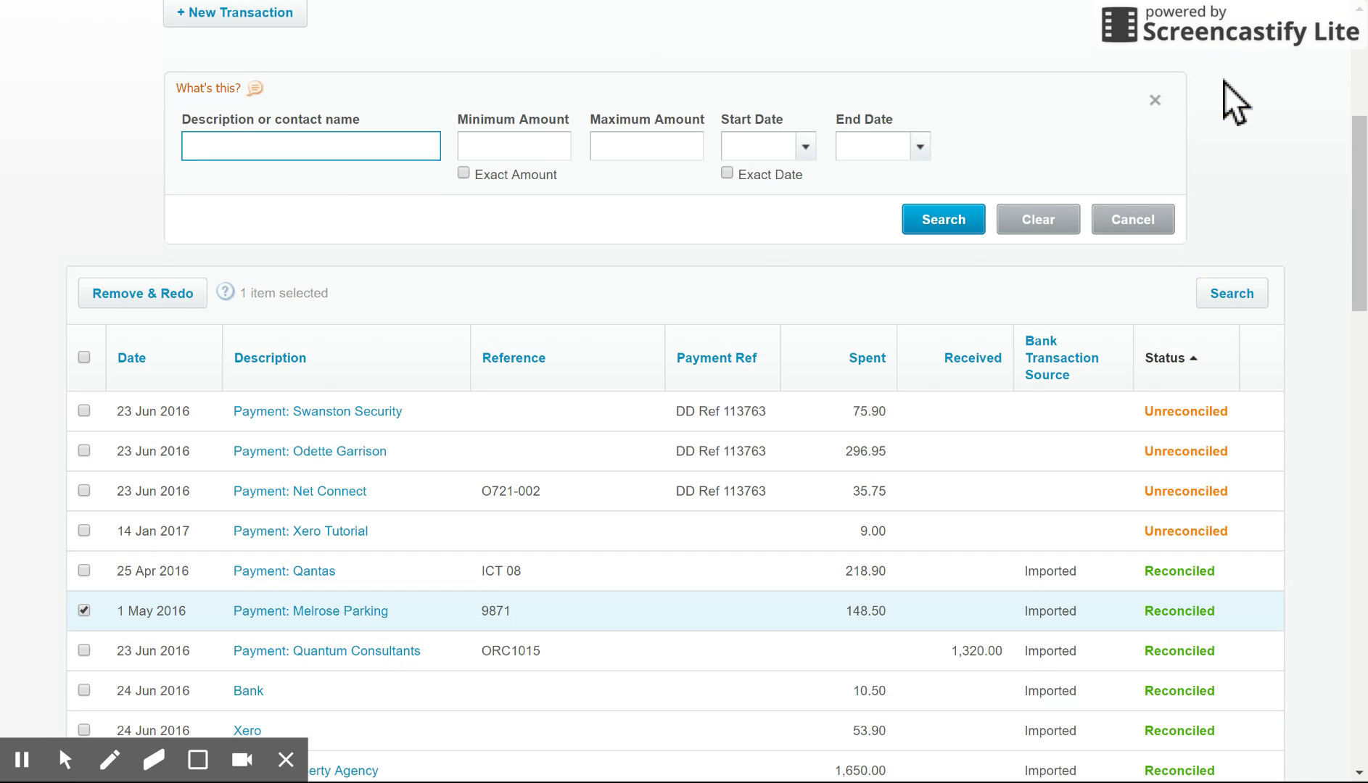
# Step: Filter account transactions to an exact amount of 148.50, with the Melrose Parking row deselected
pyautogui.click(367, 149)
pyautogui.click(462, 174)
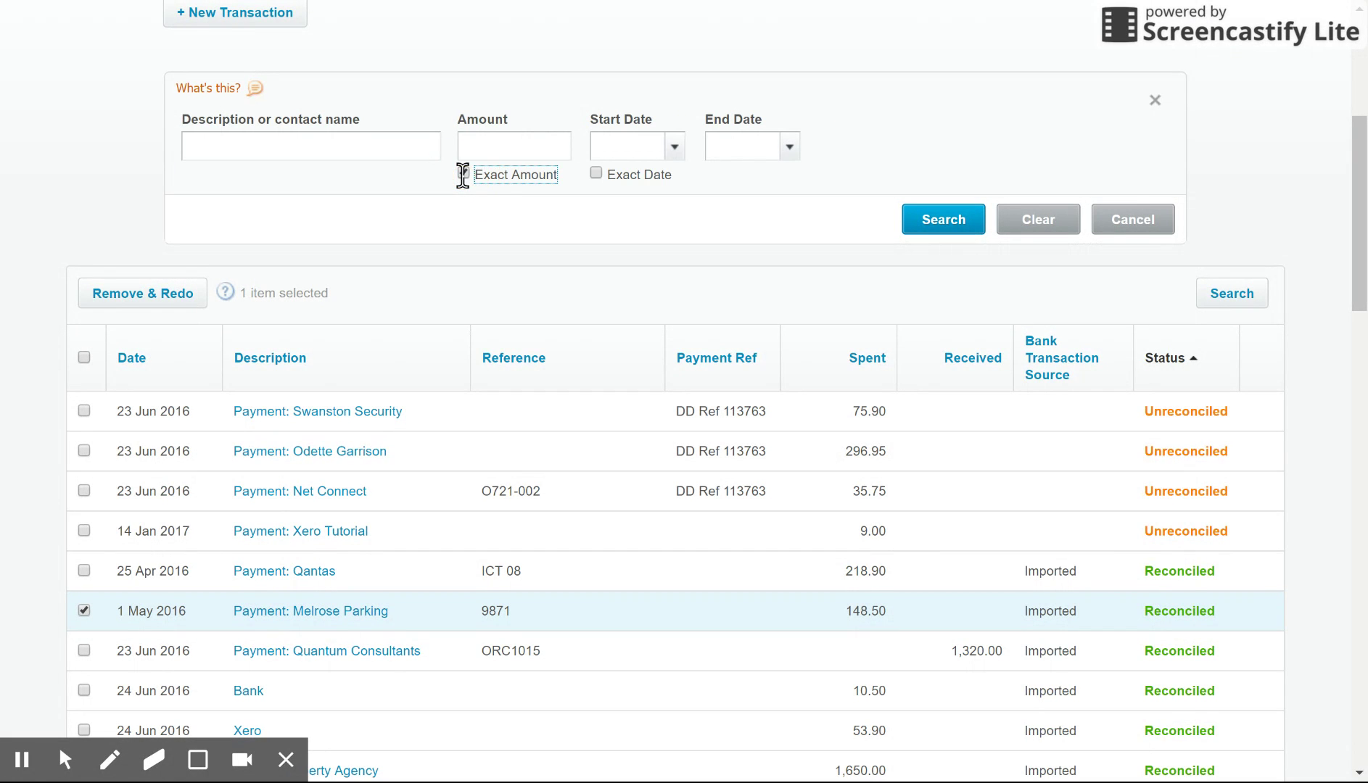
pyautogui.click(514, 140)
pyautogui.write('148.50')
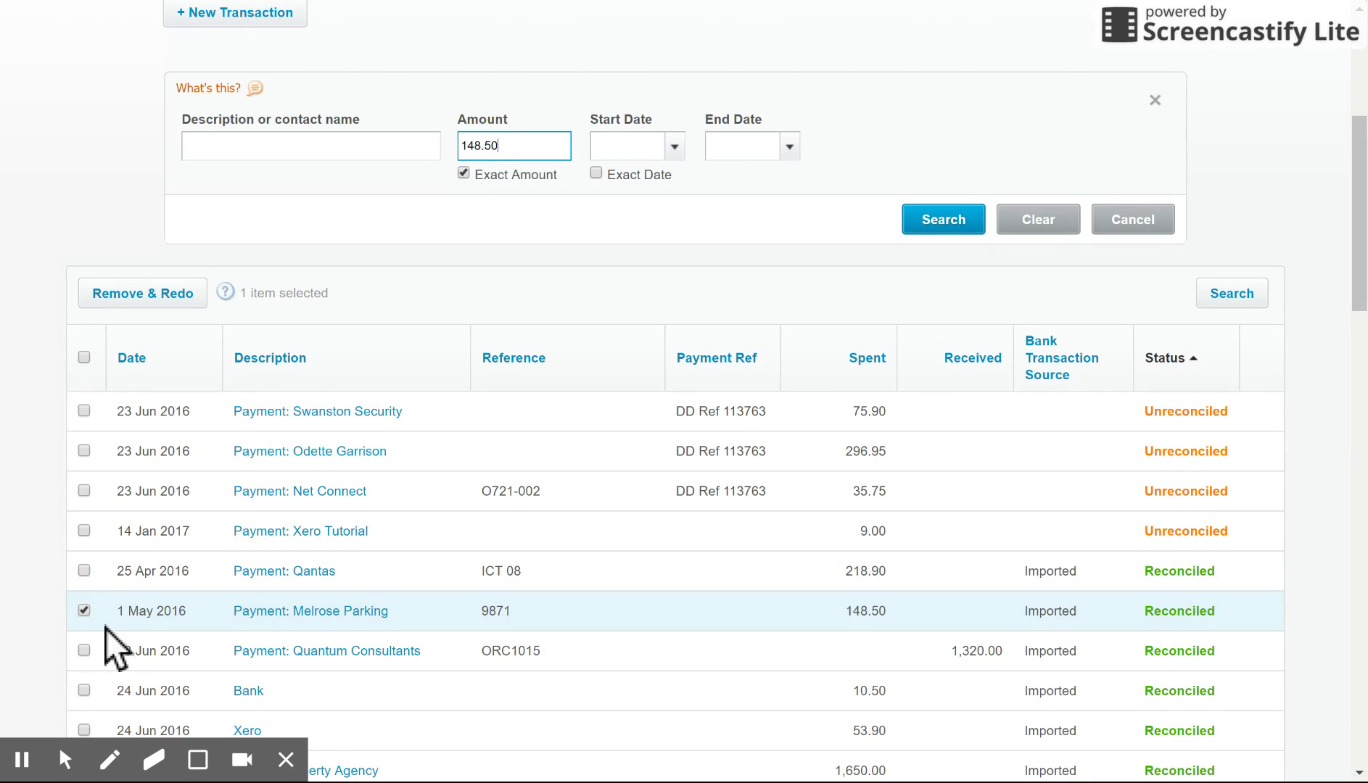
pyautogui.click(84, 611)
pyautogui.click(956, 226)
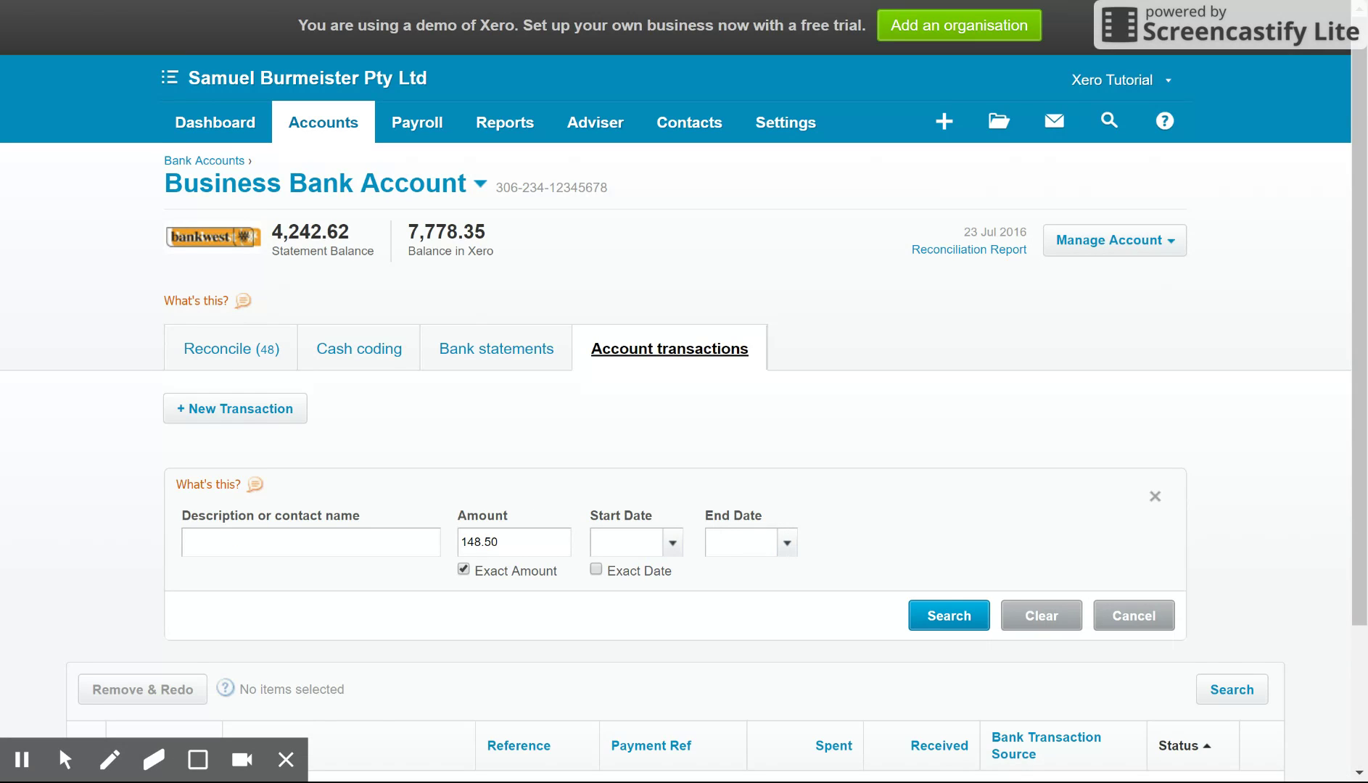
pyautogui.scroll(-3, 946, 528)
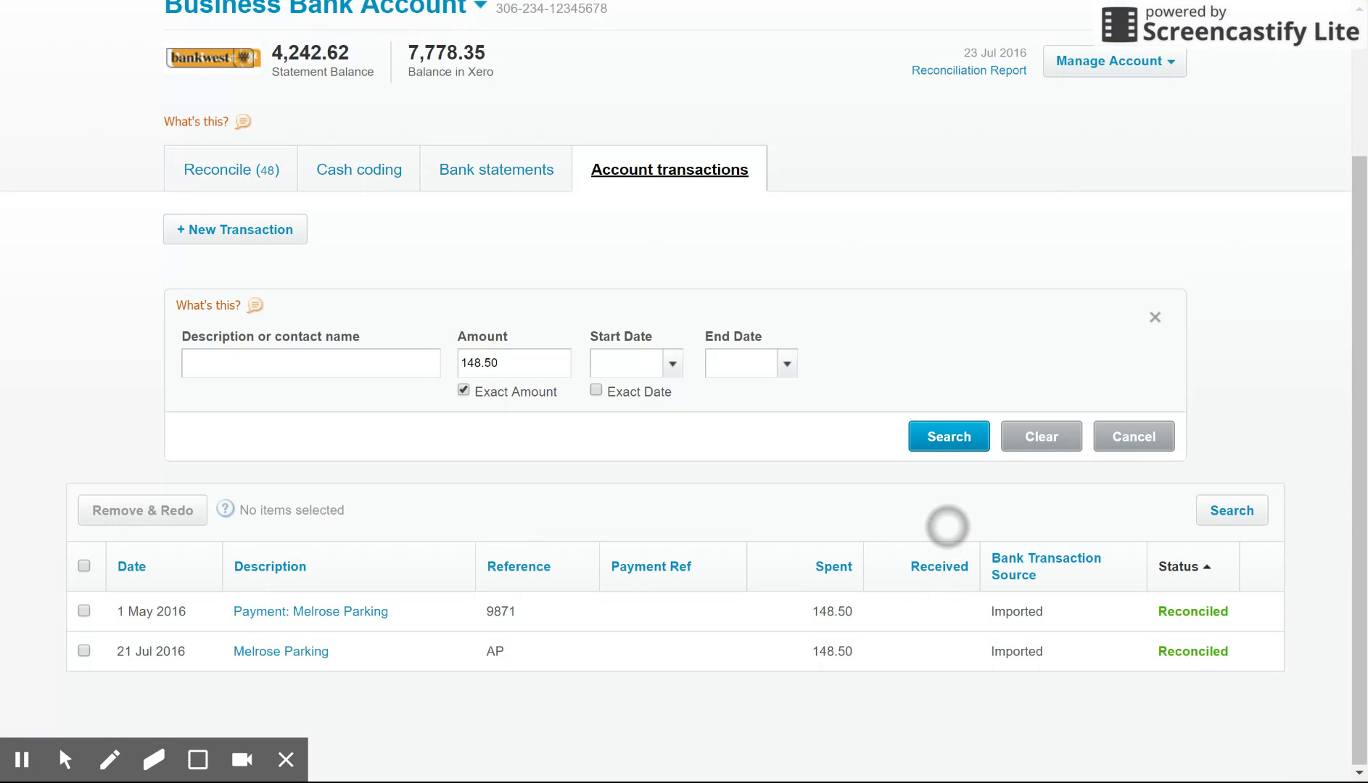
pyautogui.click(252, 165)
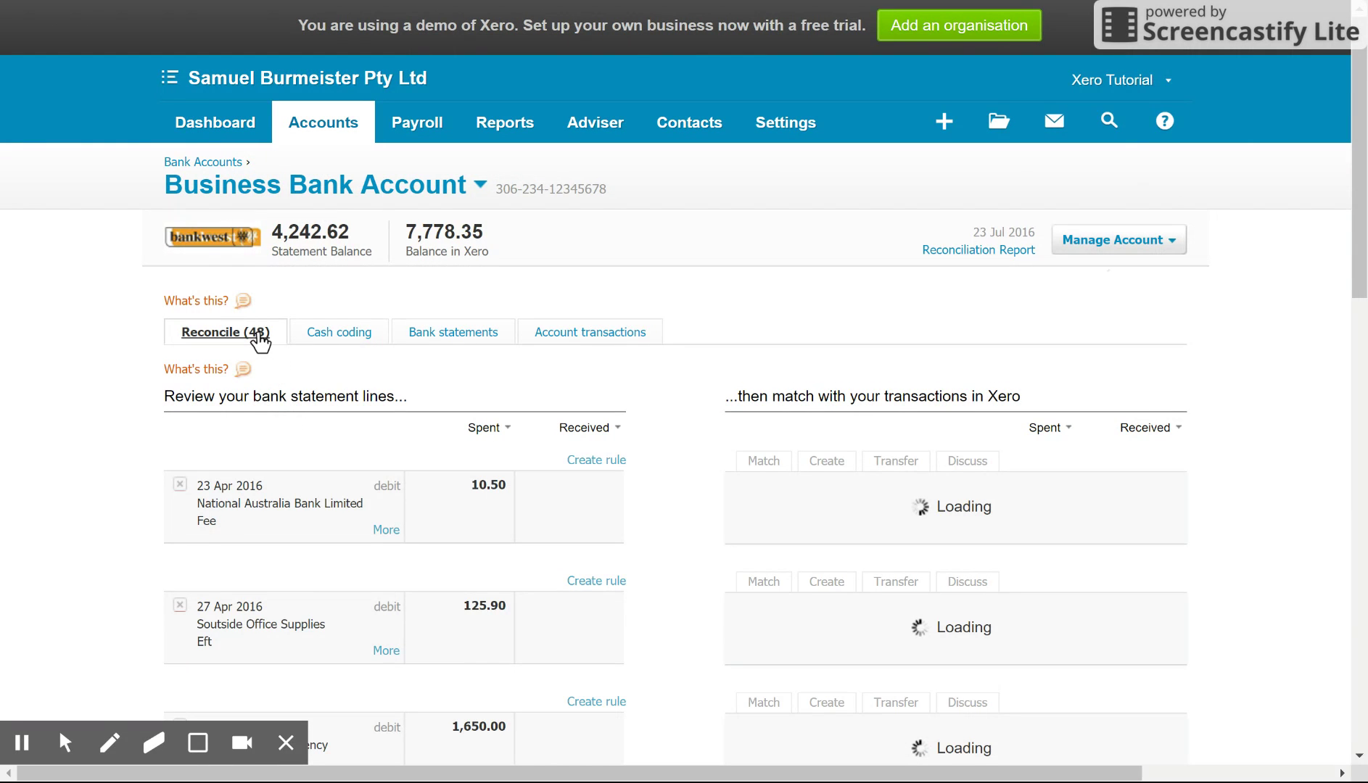
# Step: Code the 10.50 NAB fee line to contact NAB, account 404 - Bank Fees, described 'Bank Fee'
pyautogui.scroll(-1, 936, 558)
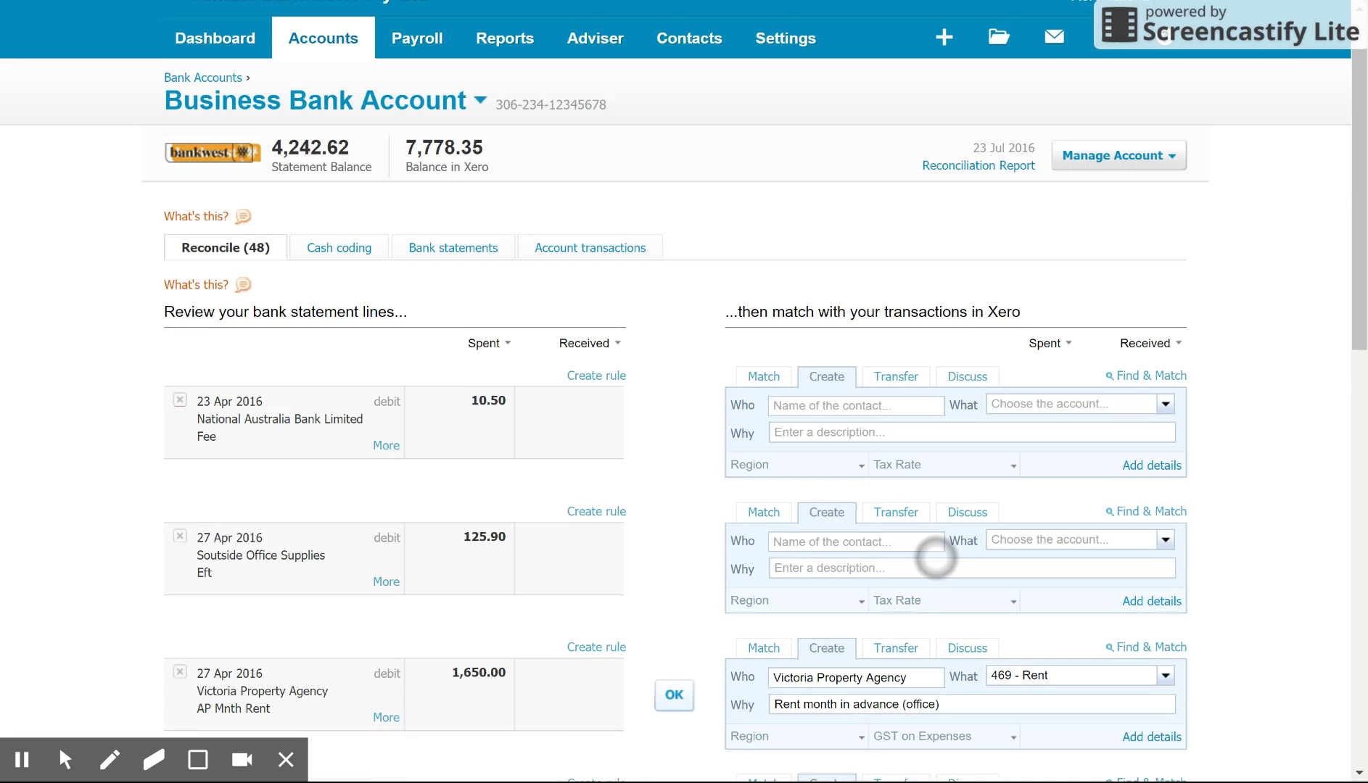
pyautogui.scroll(-3, 935, 558)
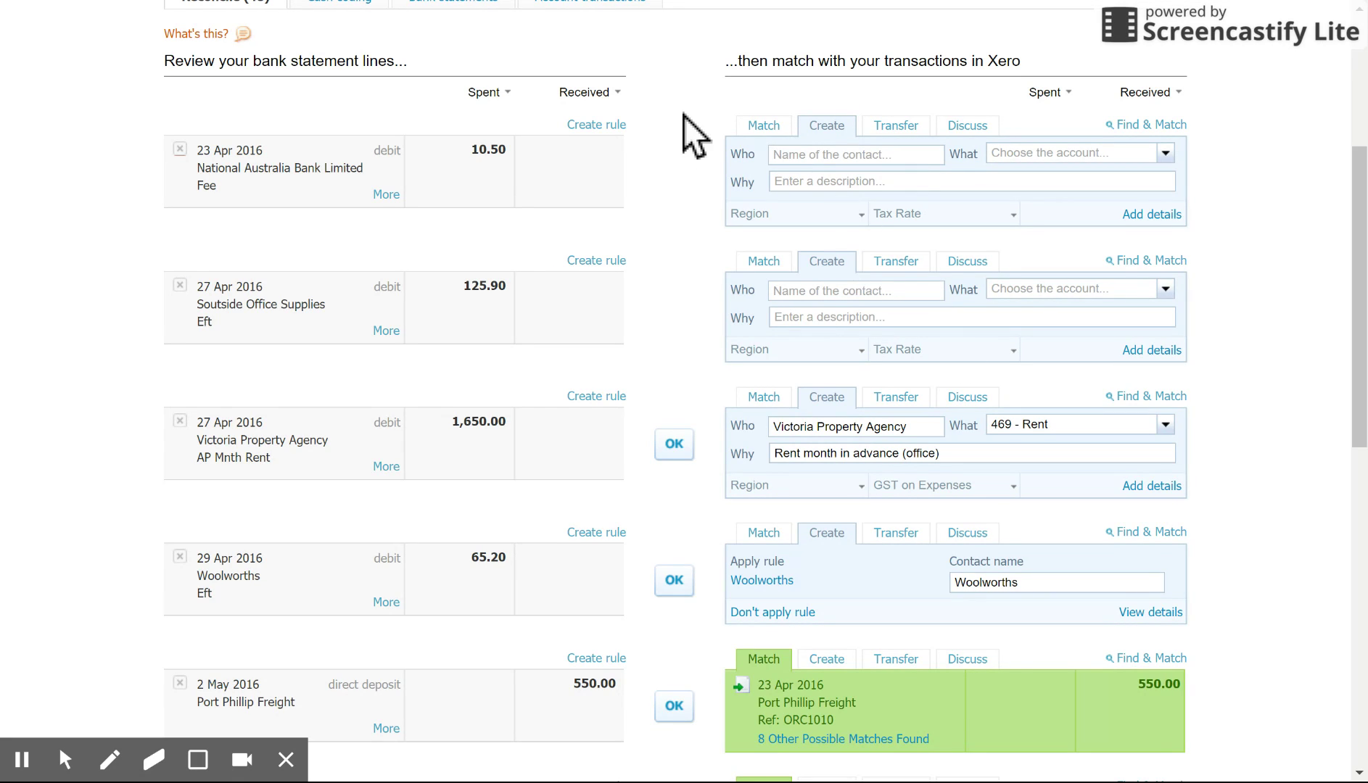
pyautogui.write('NAB')
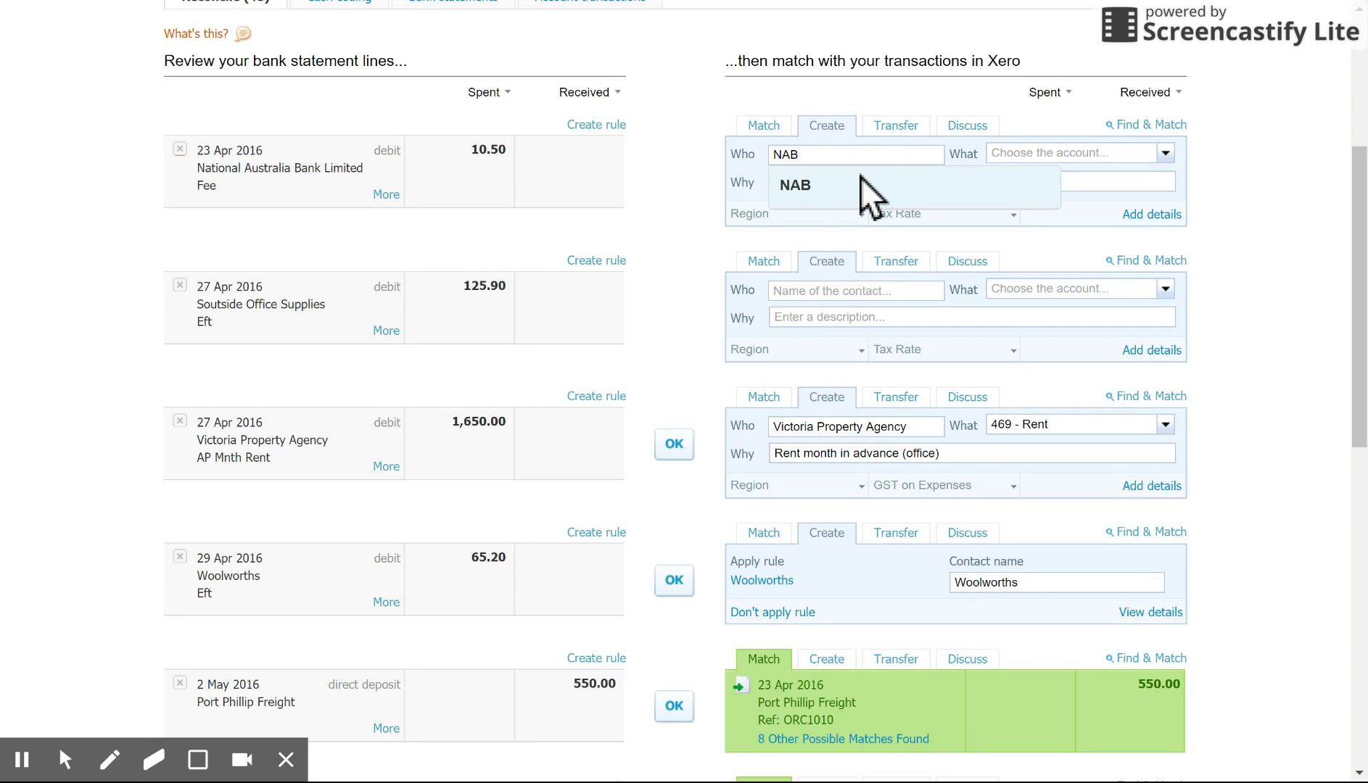
pyautogui.click(816, 187)
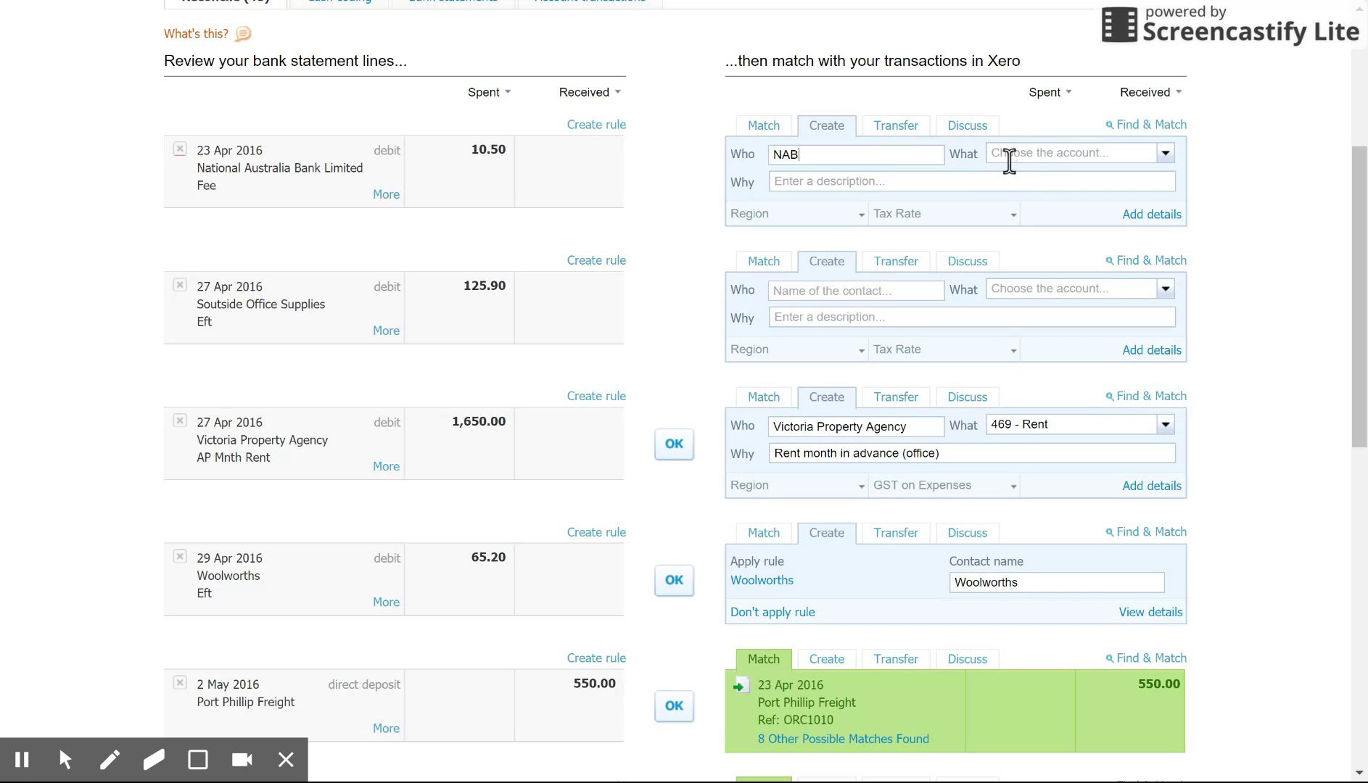
pyautogui.click(1022, 156)
pyautogui.write('ban')
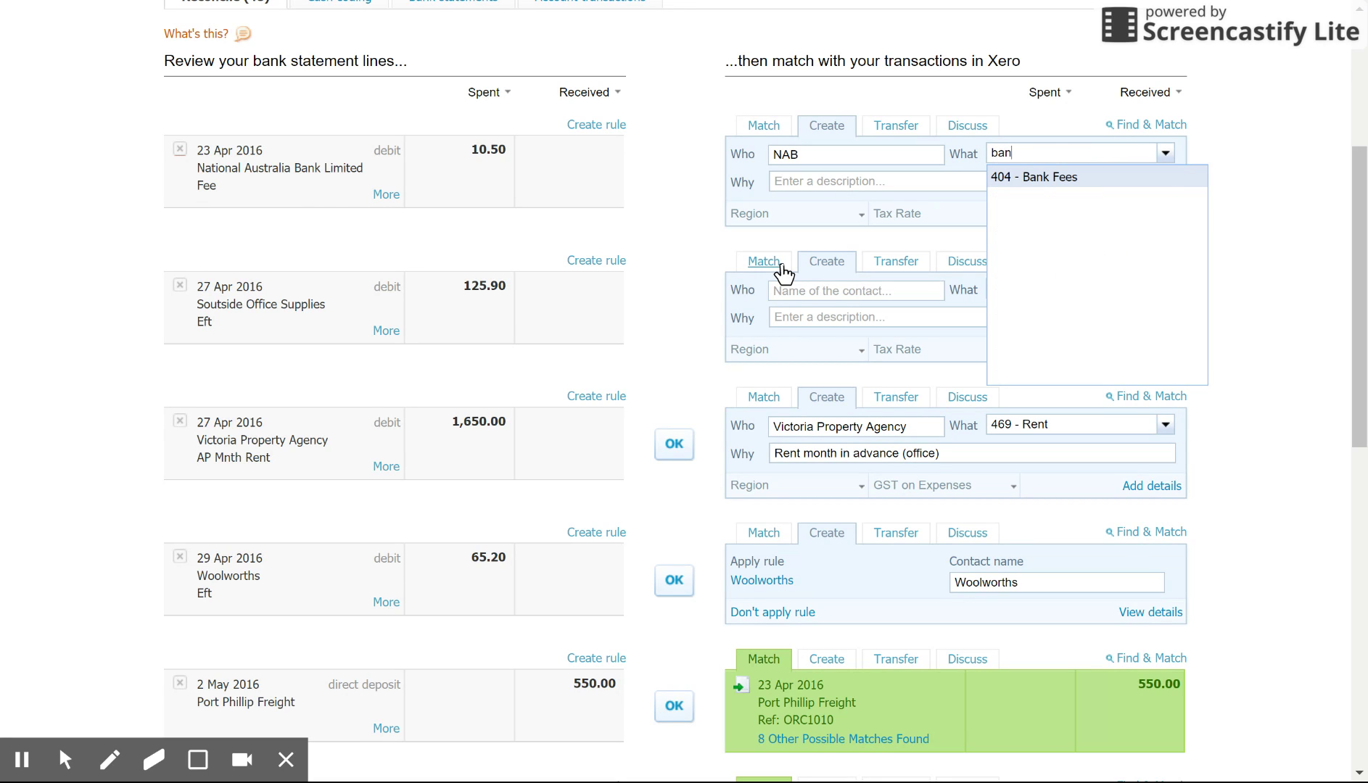
pyautogui.press('Tab')
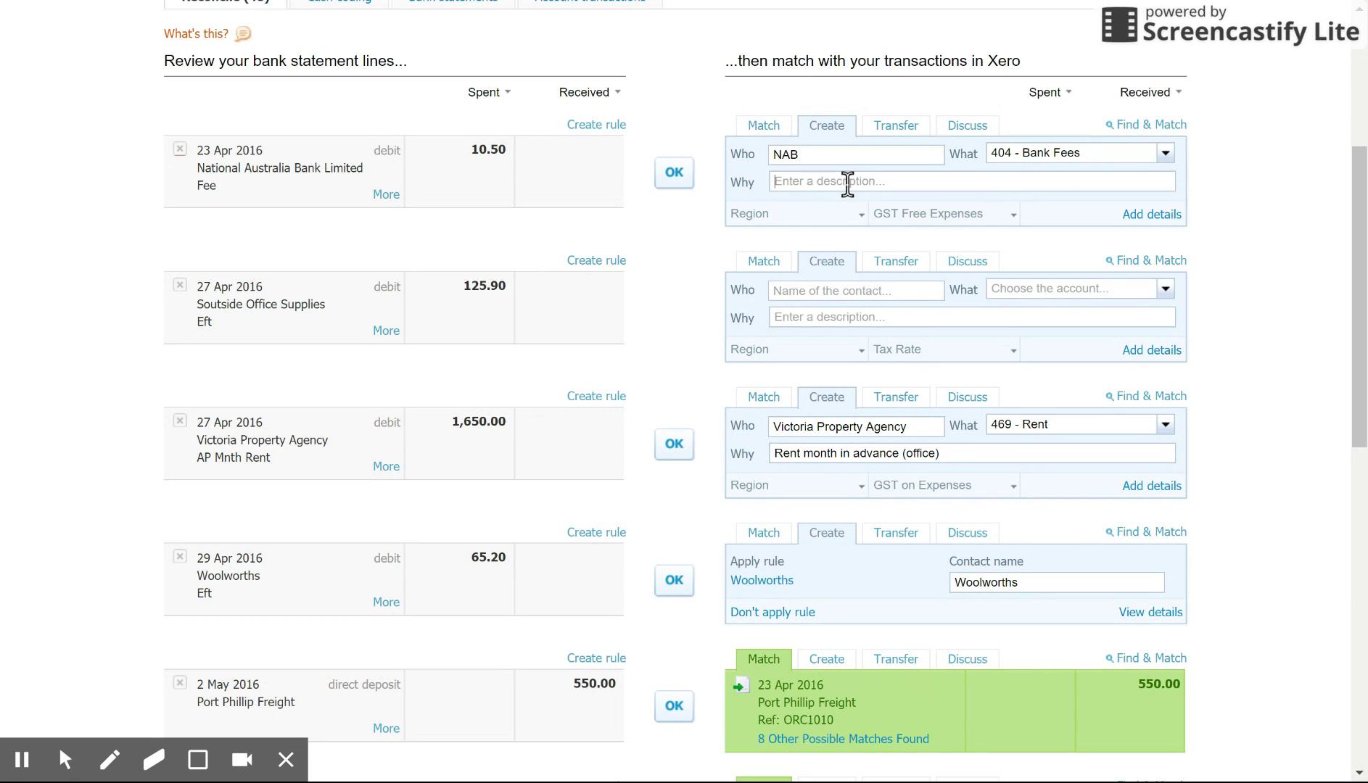
pyautogui.write('Bank Fee')
# Step: Set the fee's tax rate to Input Taxed and reconcile the line
pyautogui.click(1012, 221)
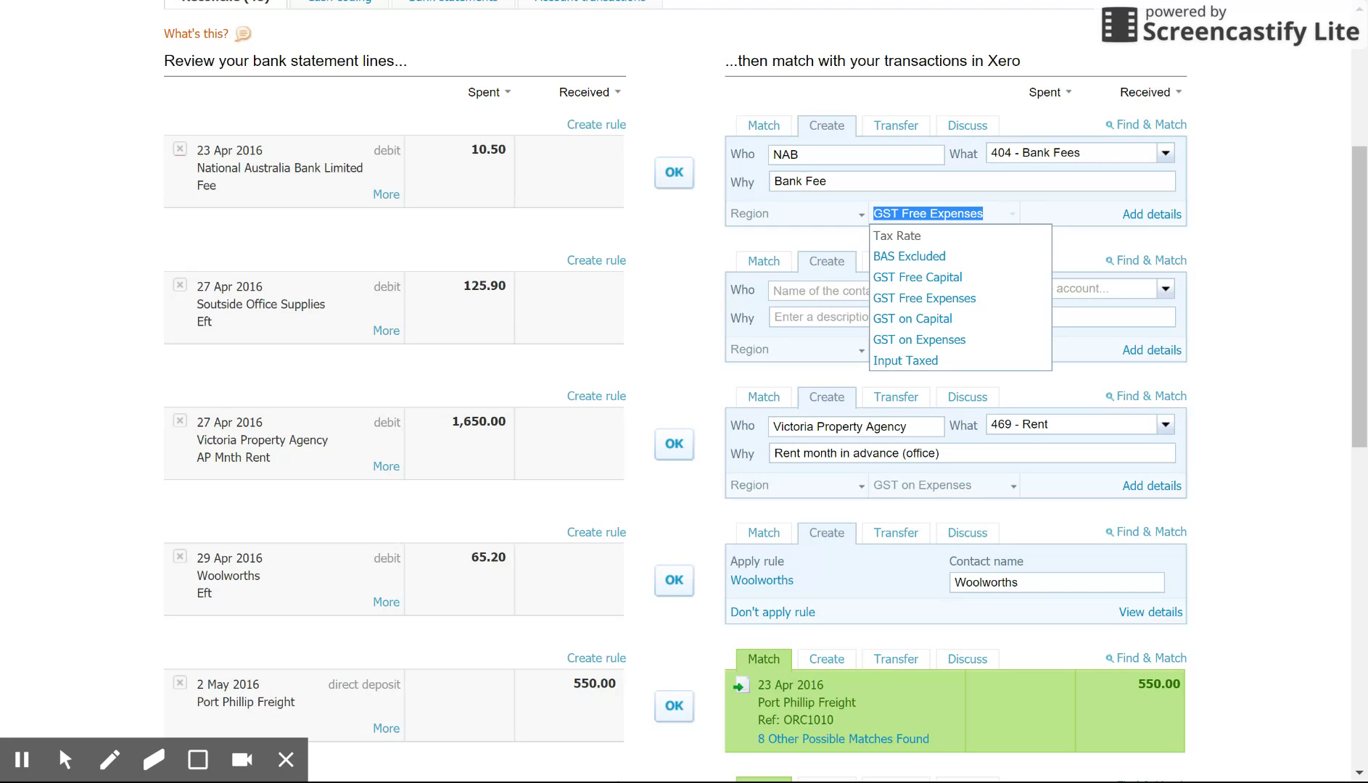
pyautogui.click(922, 358)
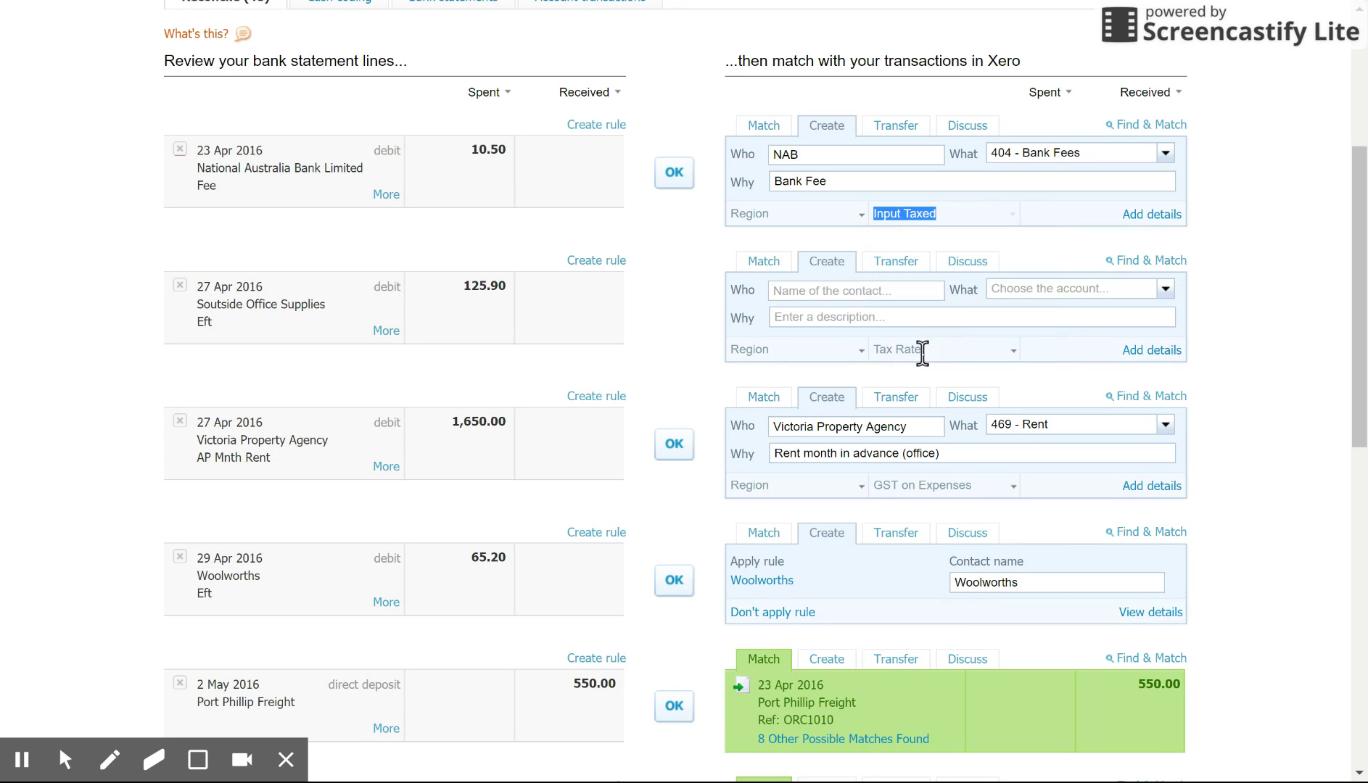
pyautogui.click(706, 214)
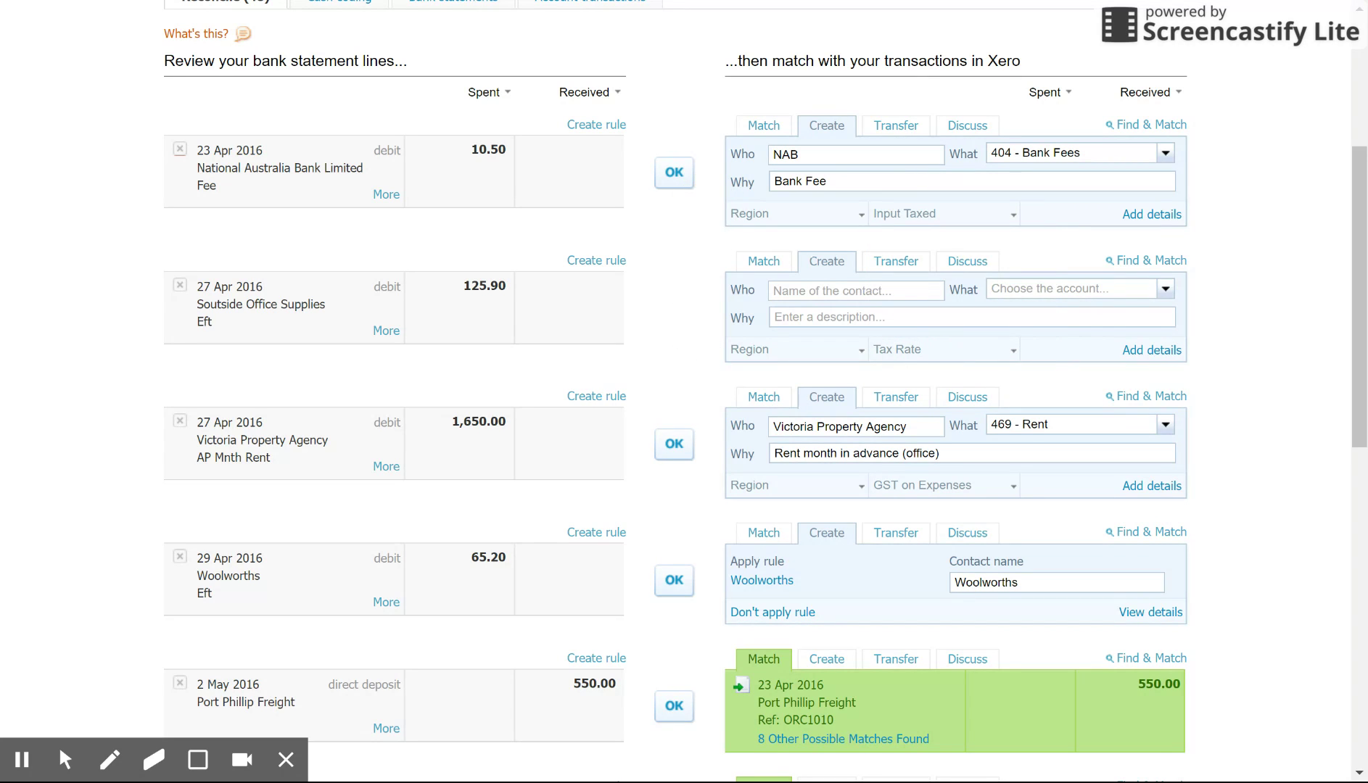
pyautogui.click(685, 175)
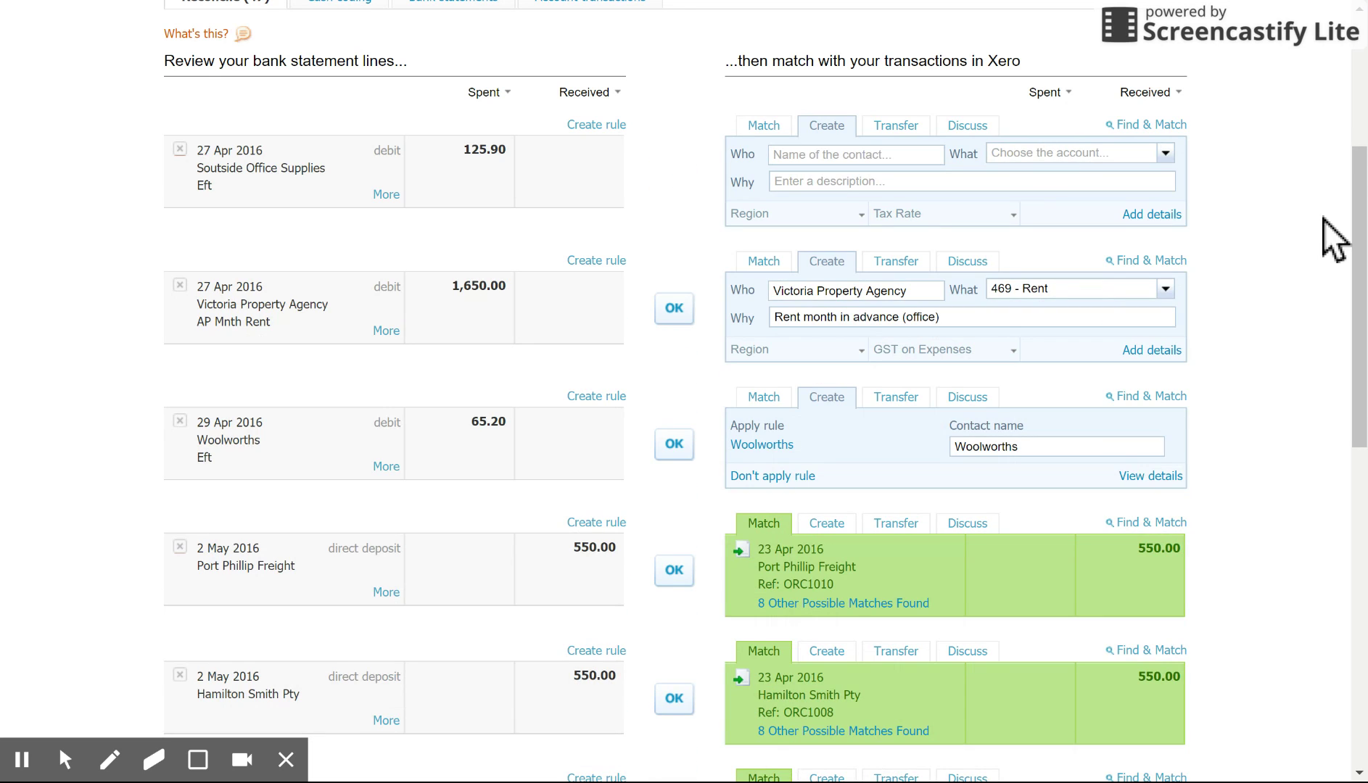
# Step: Make the 27 Apr Soutside Office Supplies 125.90 line a transfer to the company-named bank account
pyautogui.click(1360, 245)
pyautogui.moveTo(1361, 245); pyautogui.dragTo(1360, 225)
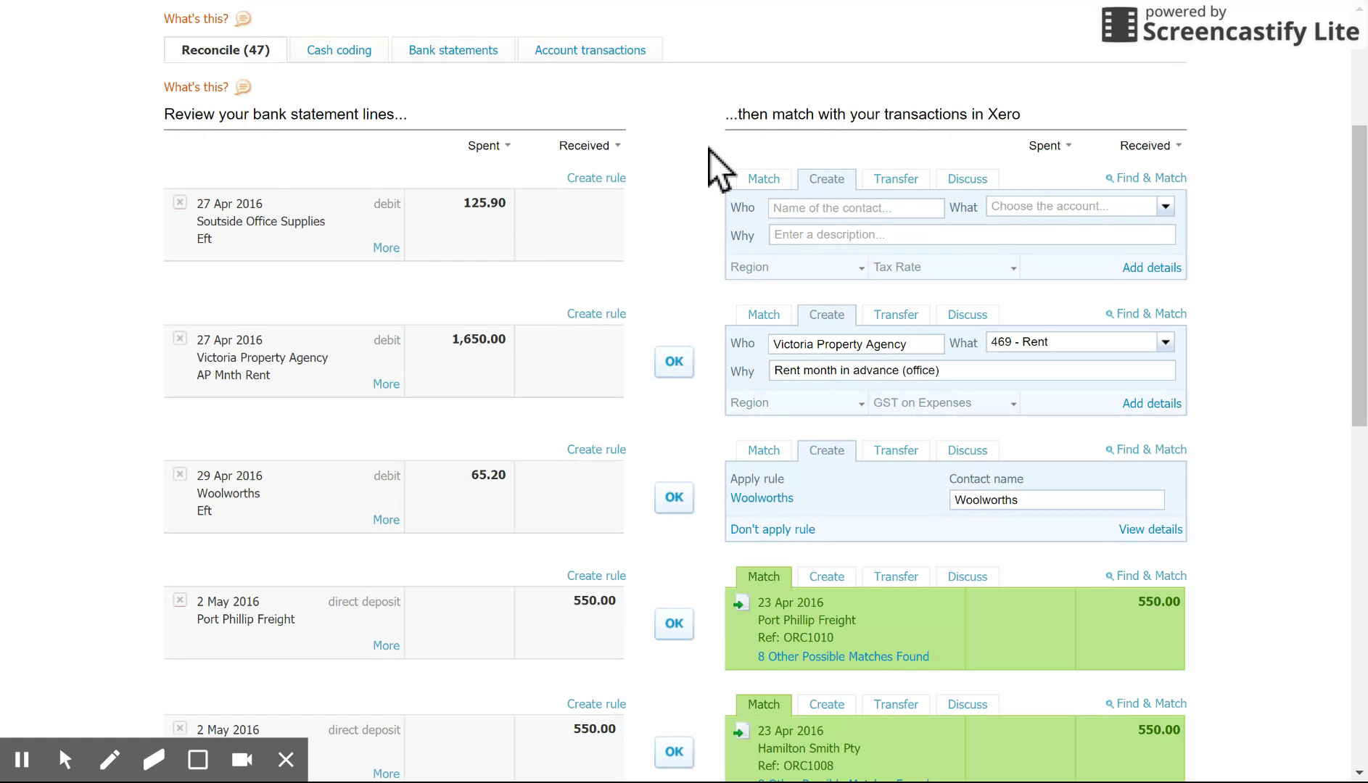
pyautogui.click(912, 183)
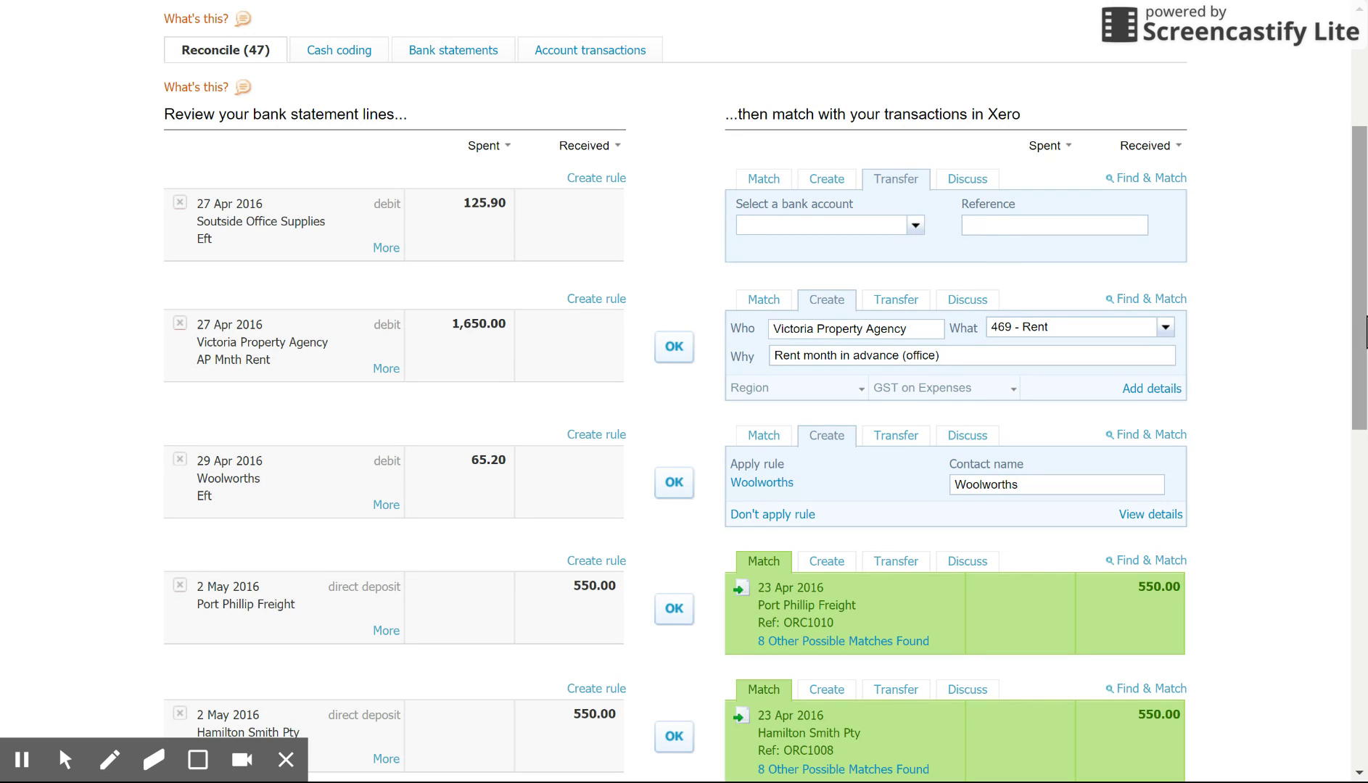
pyautogui.scroll(4, 1349, 312)
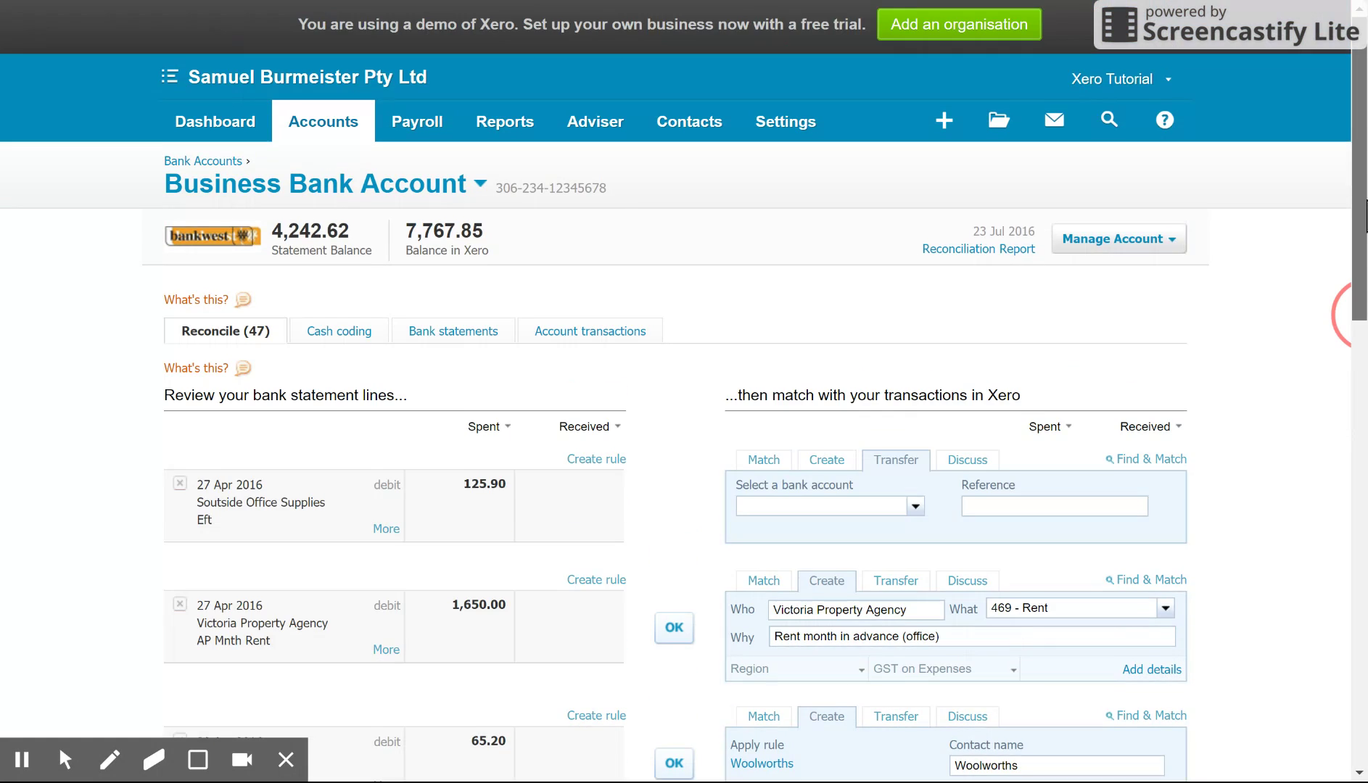
pyautogui.click(478, 186)
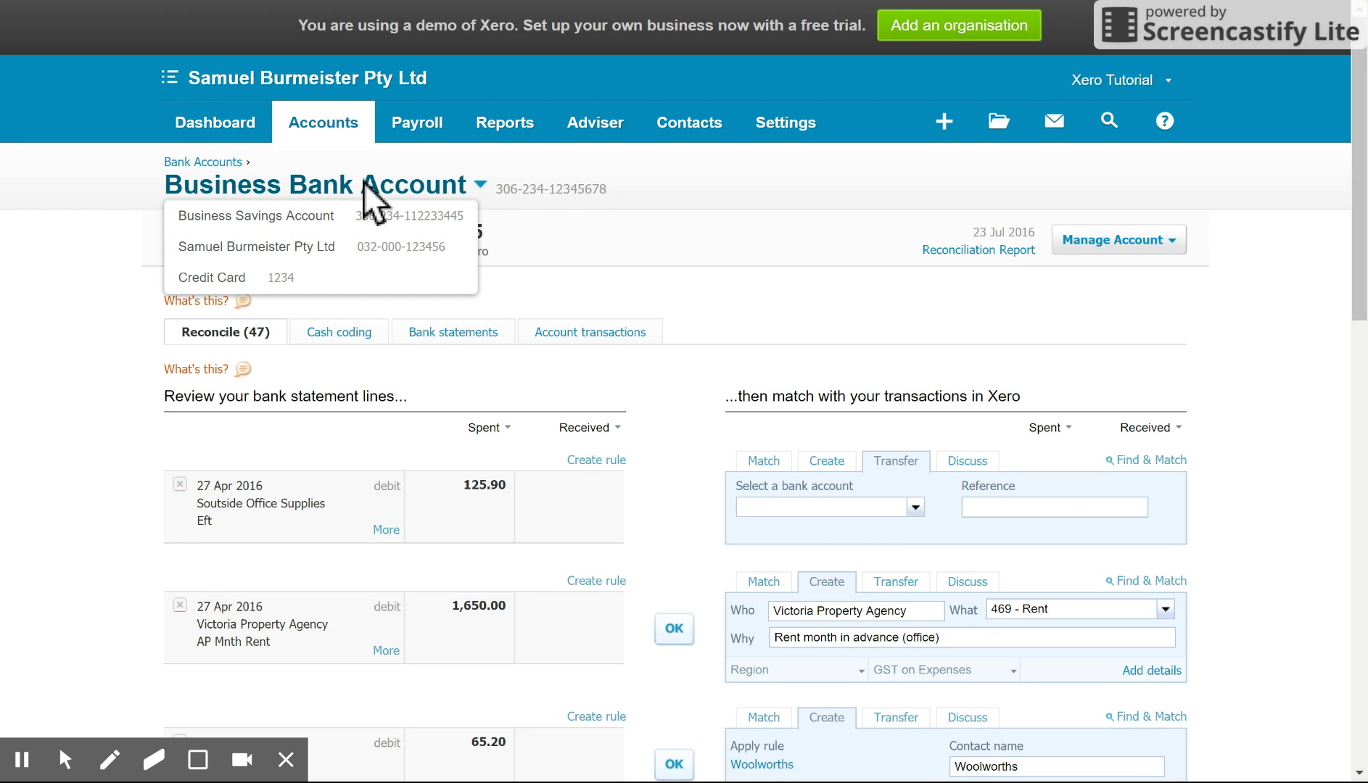
pyautogui.click(707, 323)
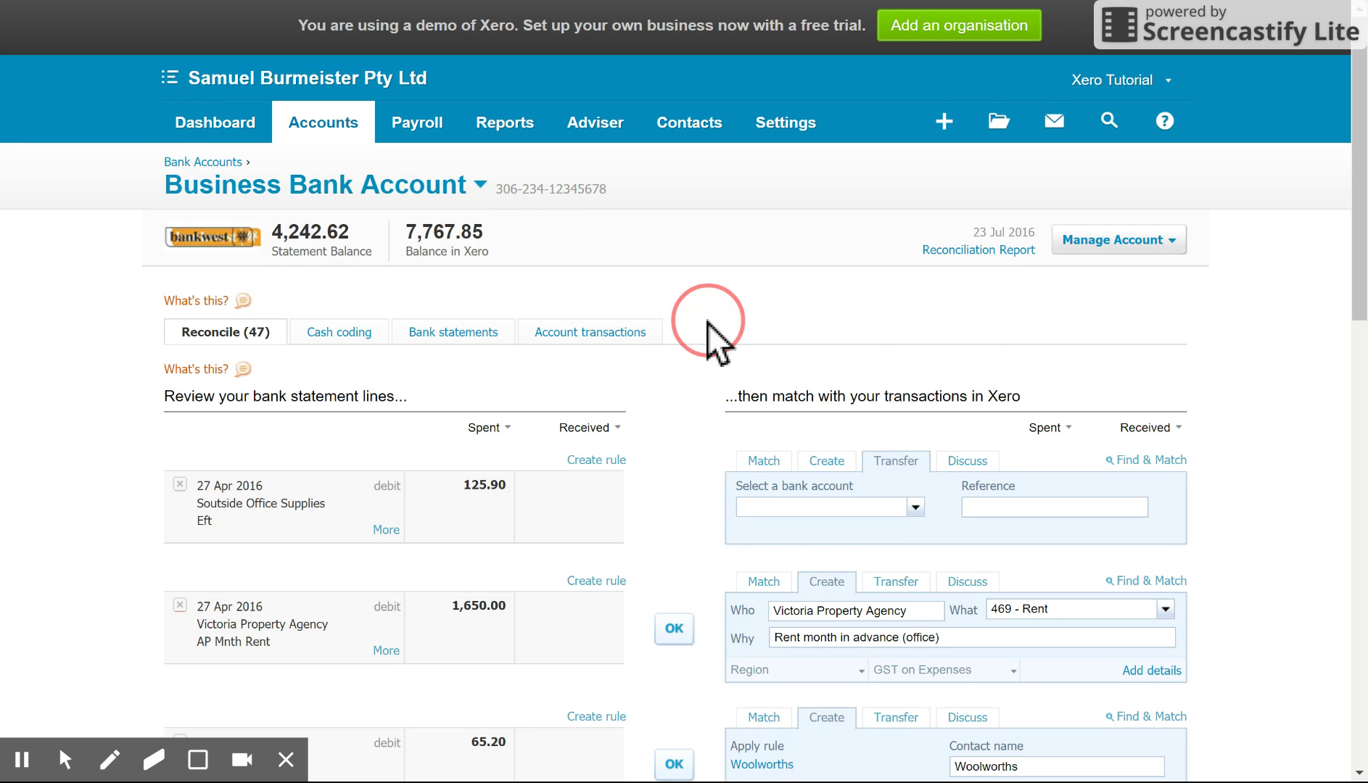
pyautogui.click(1364, 232)
pyautogui.moveTo(1364, 239); pyautogui.dragTo(1362, 316)
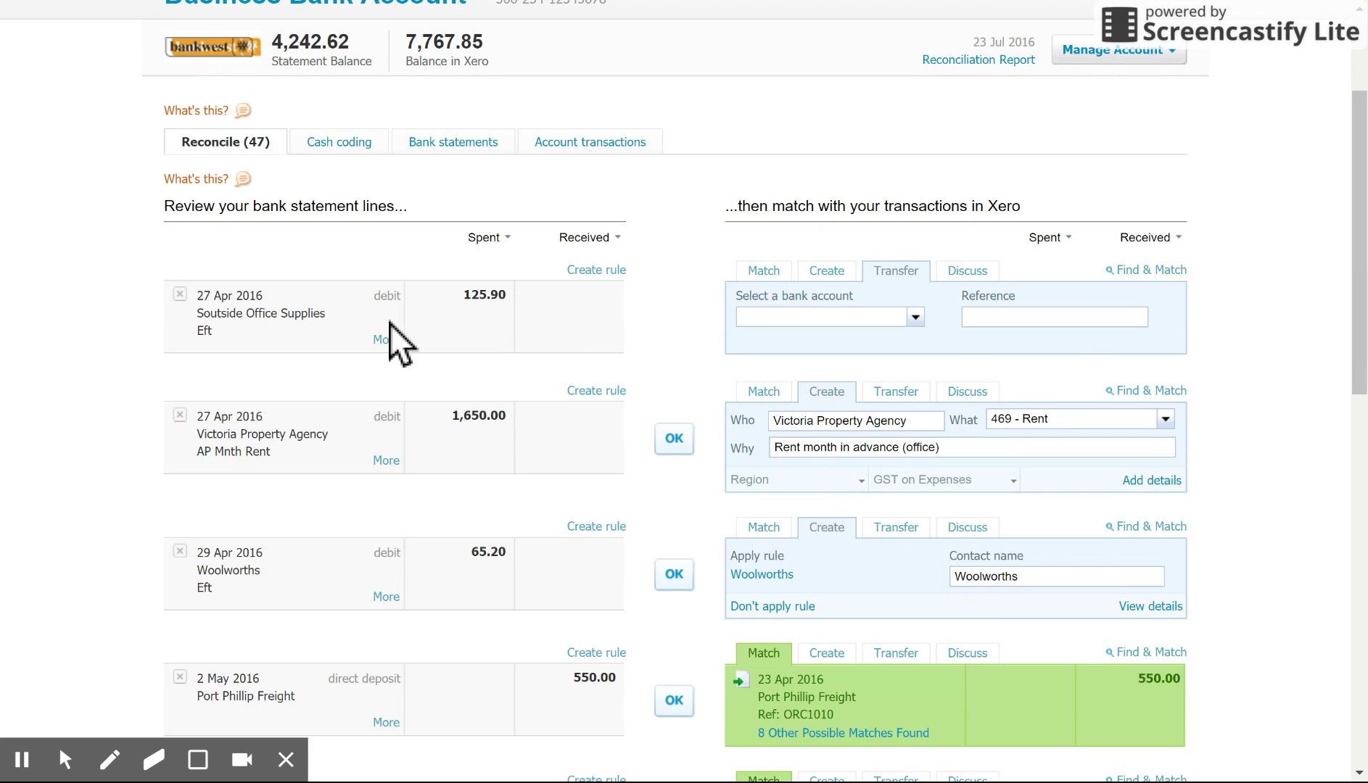
pyautogui.click(915, 324)
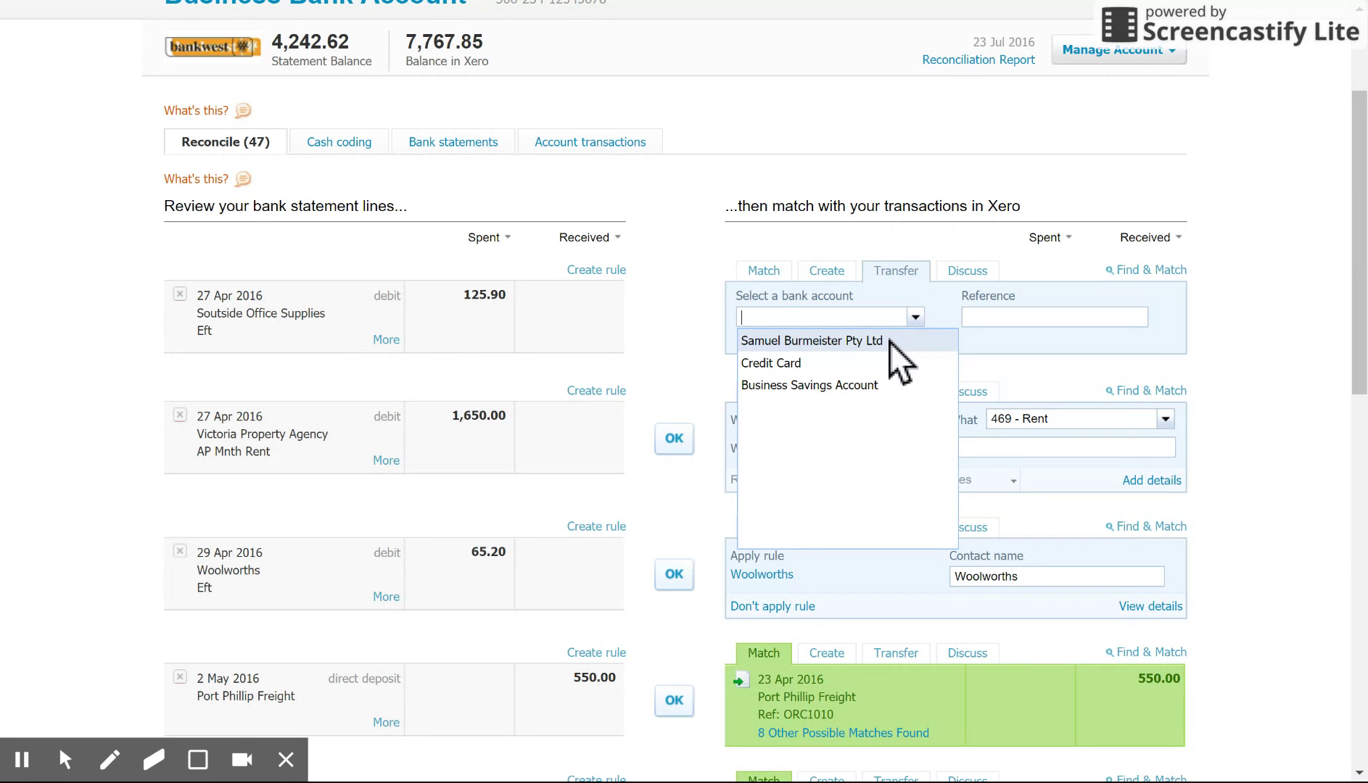
pyautogui.click(890, 341)
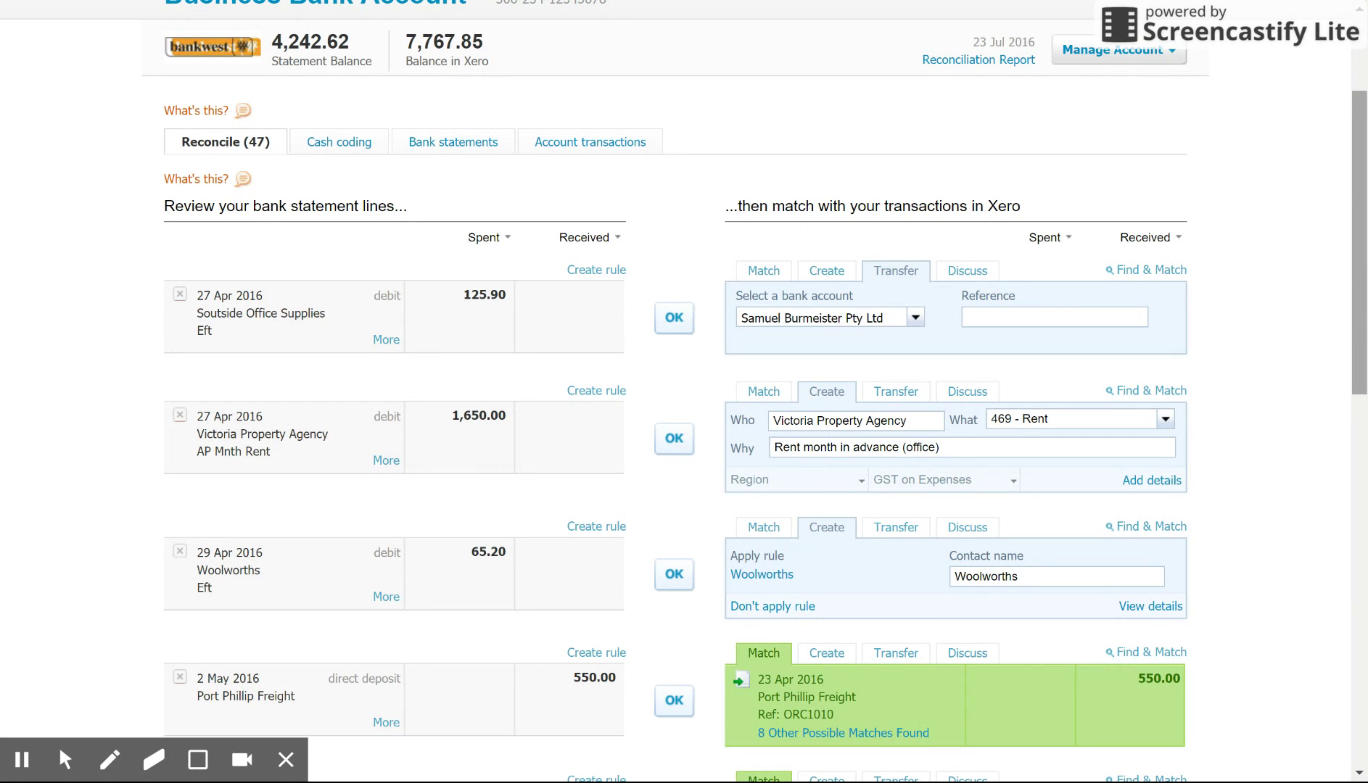
pyautogui.moveTo(1358, 326); pyautogui.dragTo(1294, 551)
# Step: Save the note 'Please provide receipt/invoice*' in Discuss on the 7 May Brunswick Petals 50.00 line
pyautogui.scroll(-4, 1292, 573)
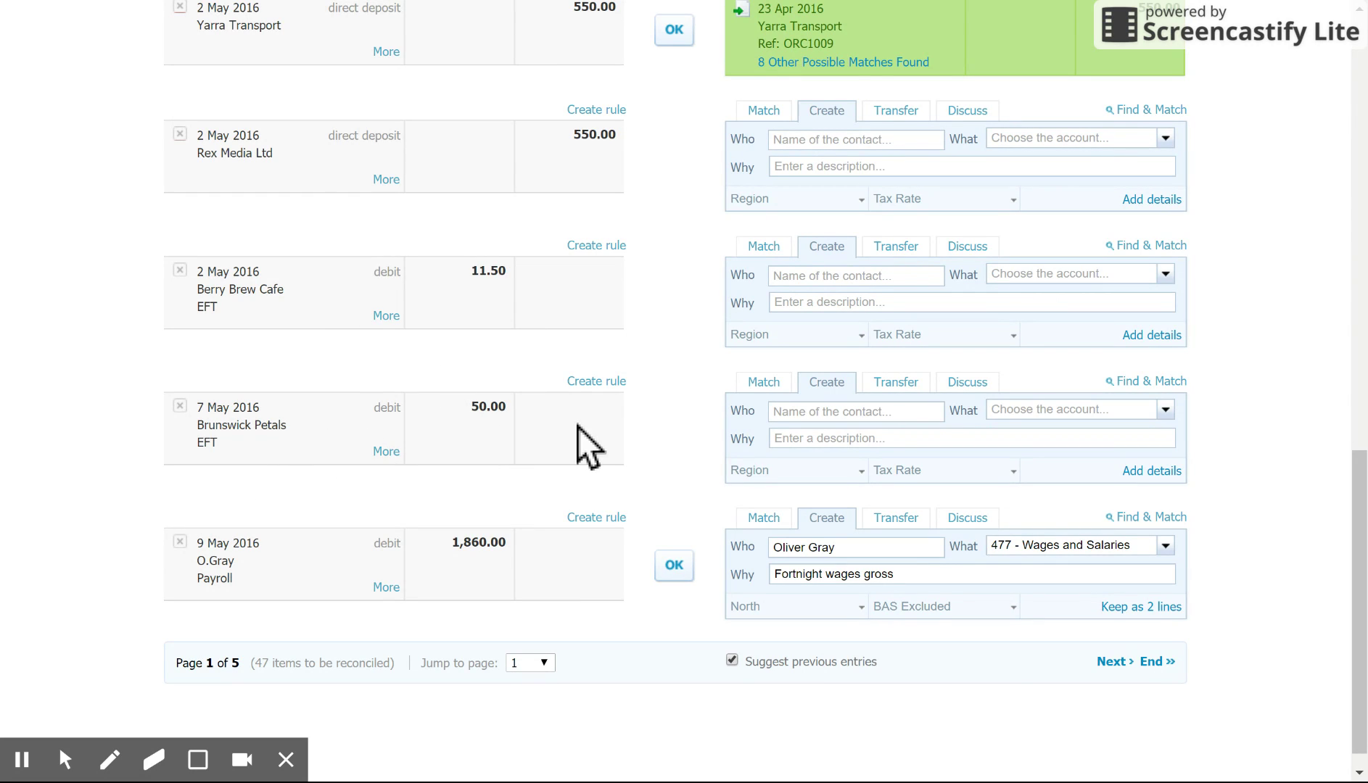
pyautogui.click(980, 380)
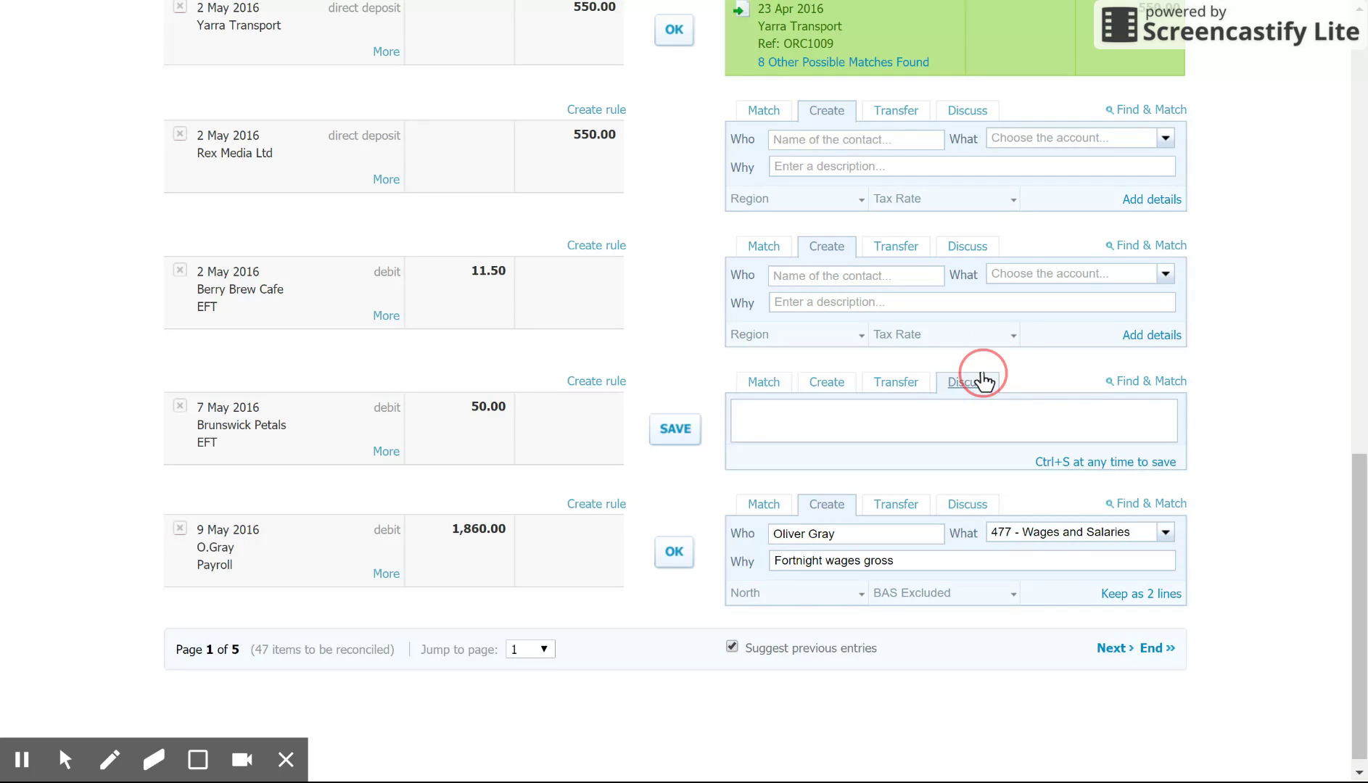
pyautogui.click(979, 427)
pyautogui.write('Please provide')
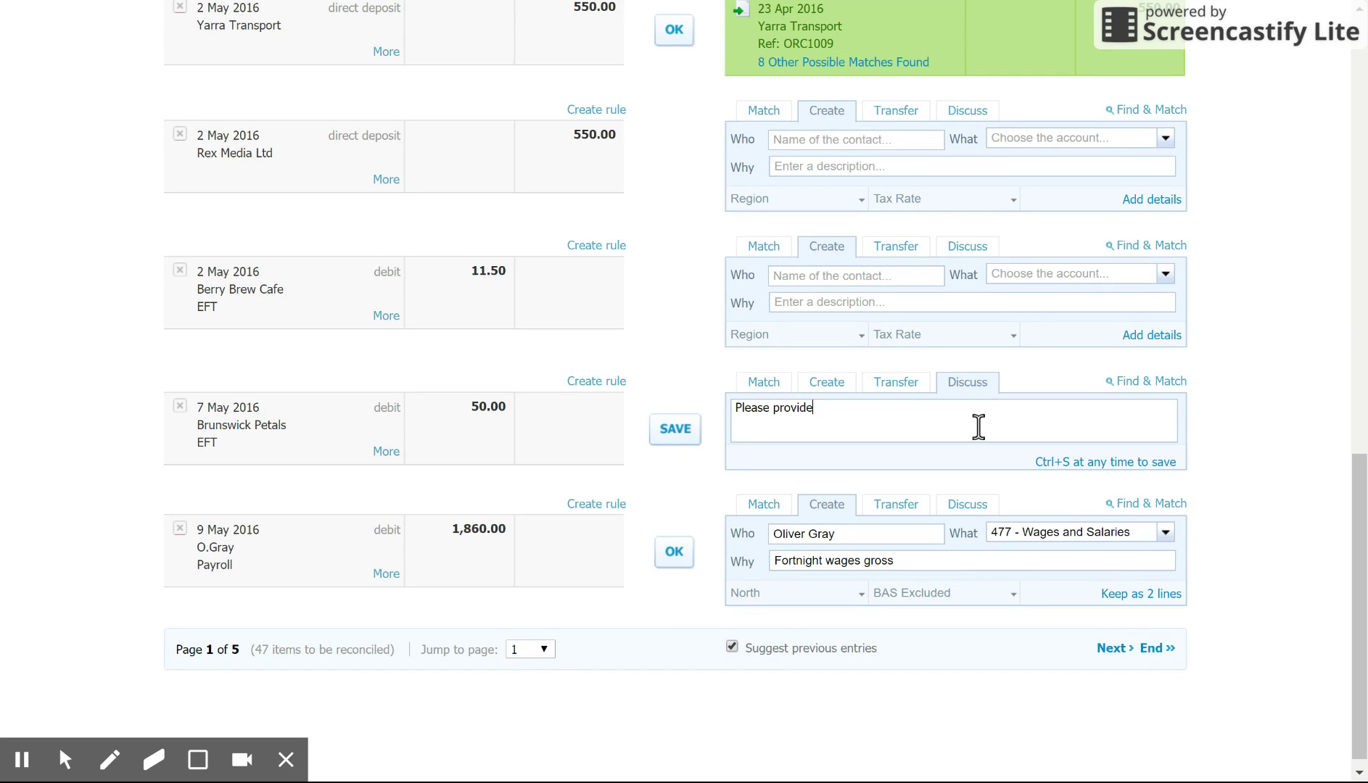
pyautogui.write(' receipt/invoice*')
pyautogui.click(682, 433)
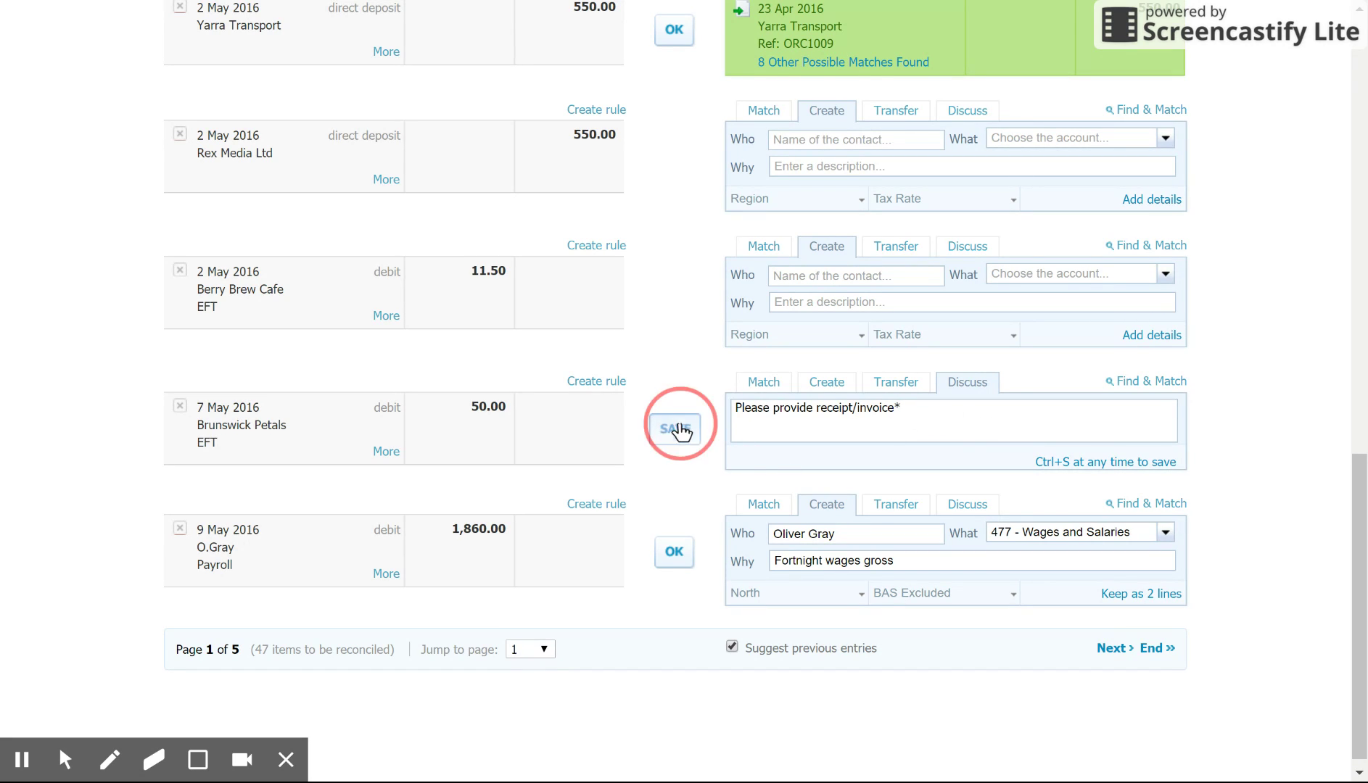
pyautogui.click(950, 417)
pyautogui.hotkey('ctrl', 's')
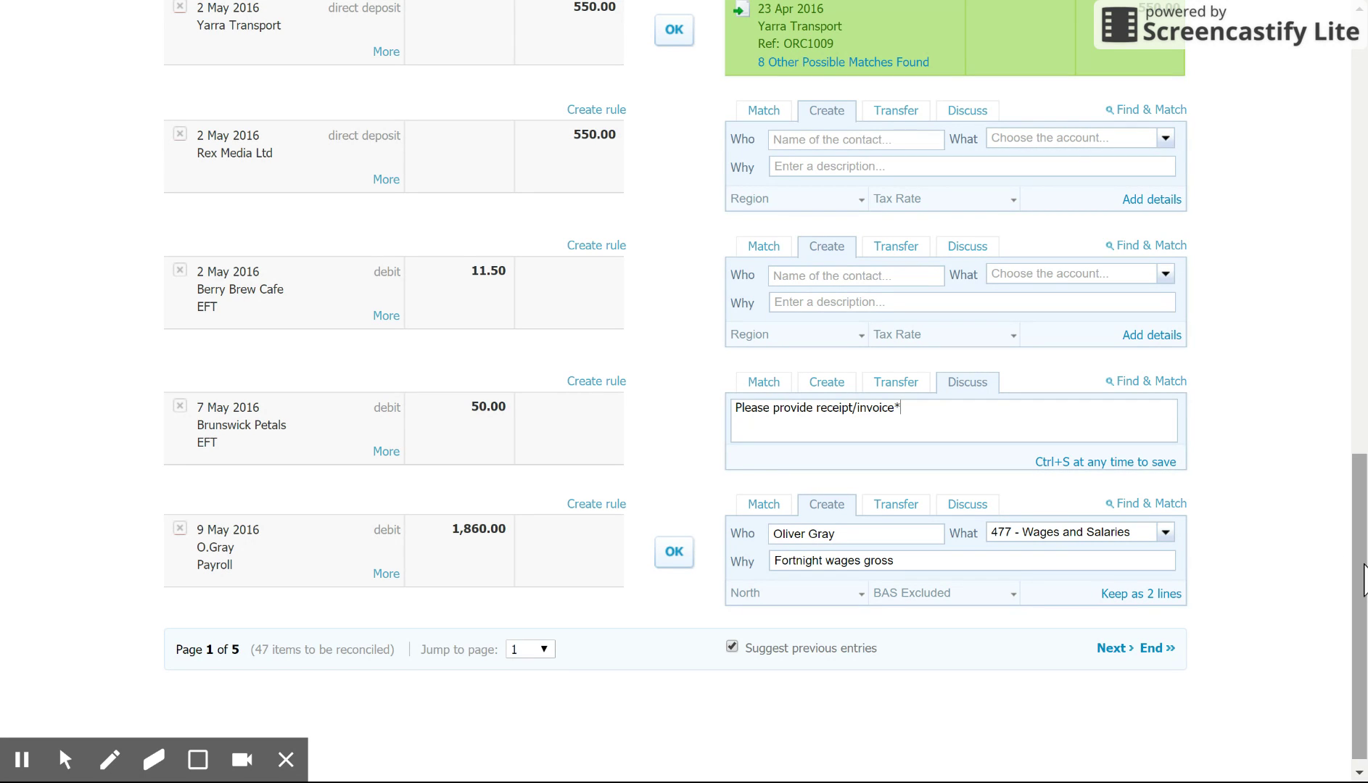
pyautogui.moveTo(1364, 573); pyautogui.dragTo(1363, 178)
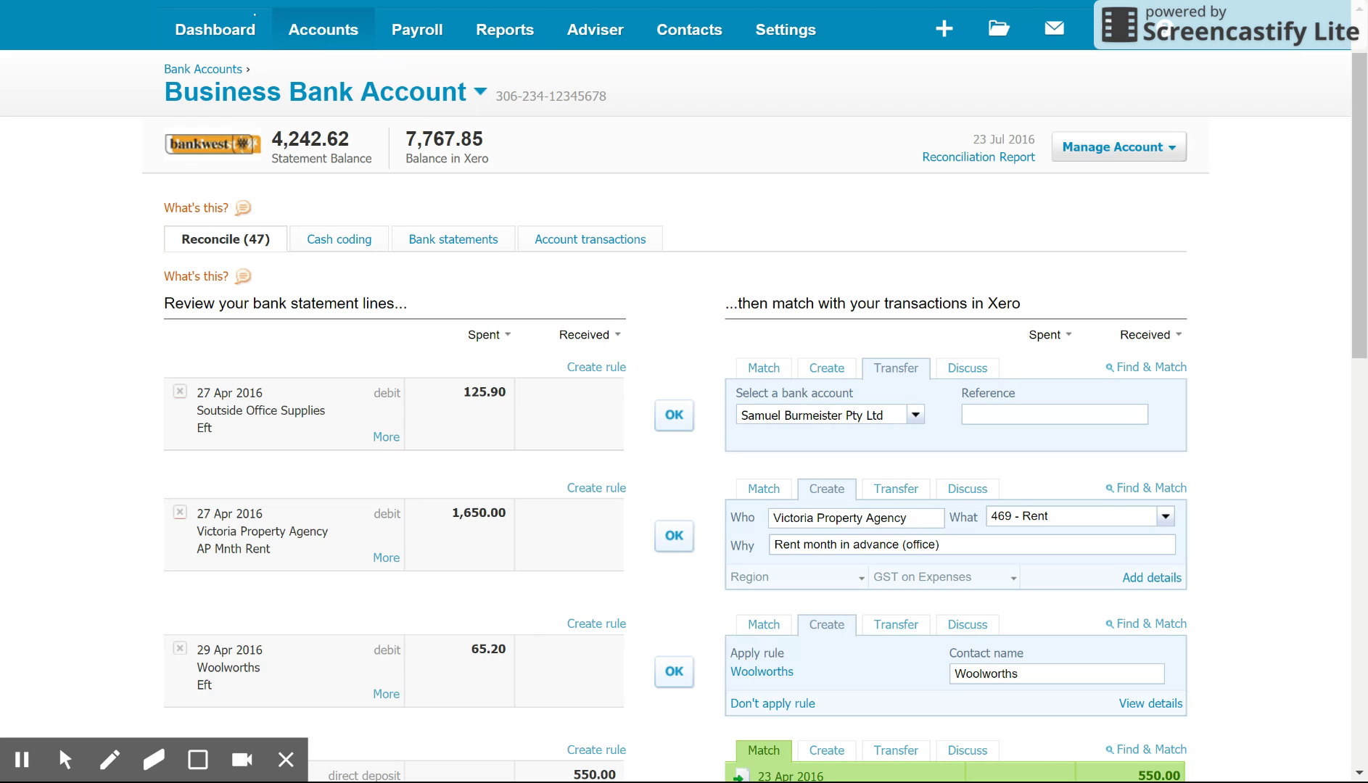
# Step: Return from the Dashboard to the Business Bank Account's reconcile page with 47 items
pyautogui.click(247, 26)
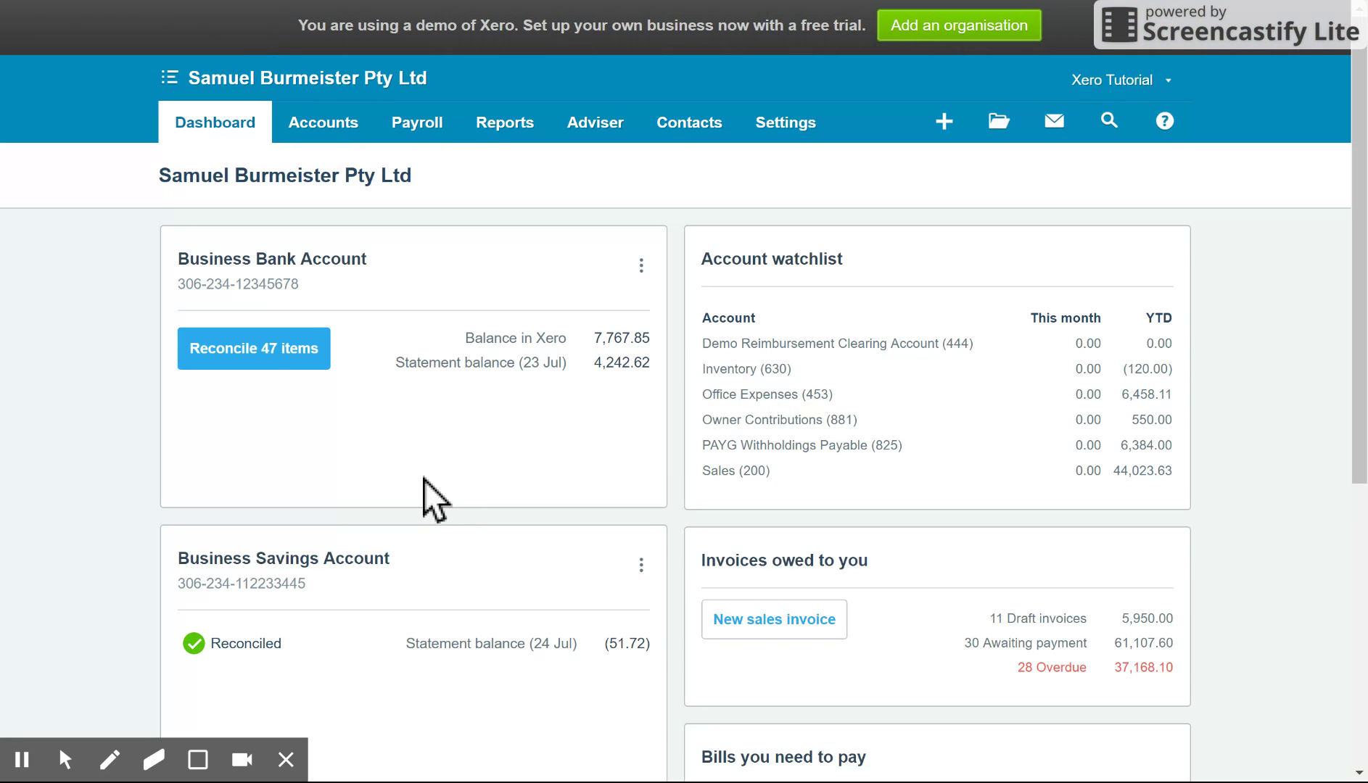
pyautogui.click(293, 349)
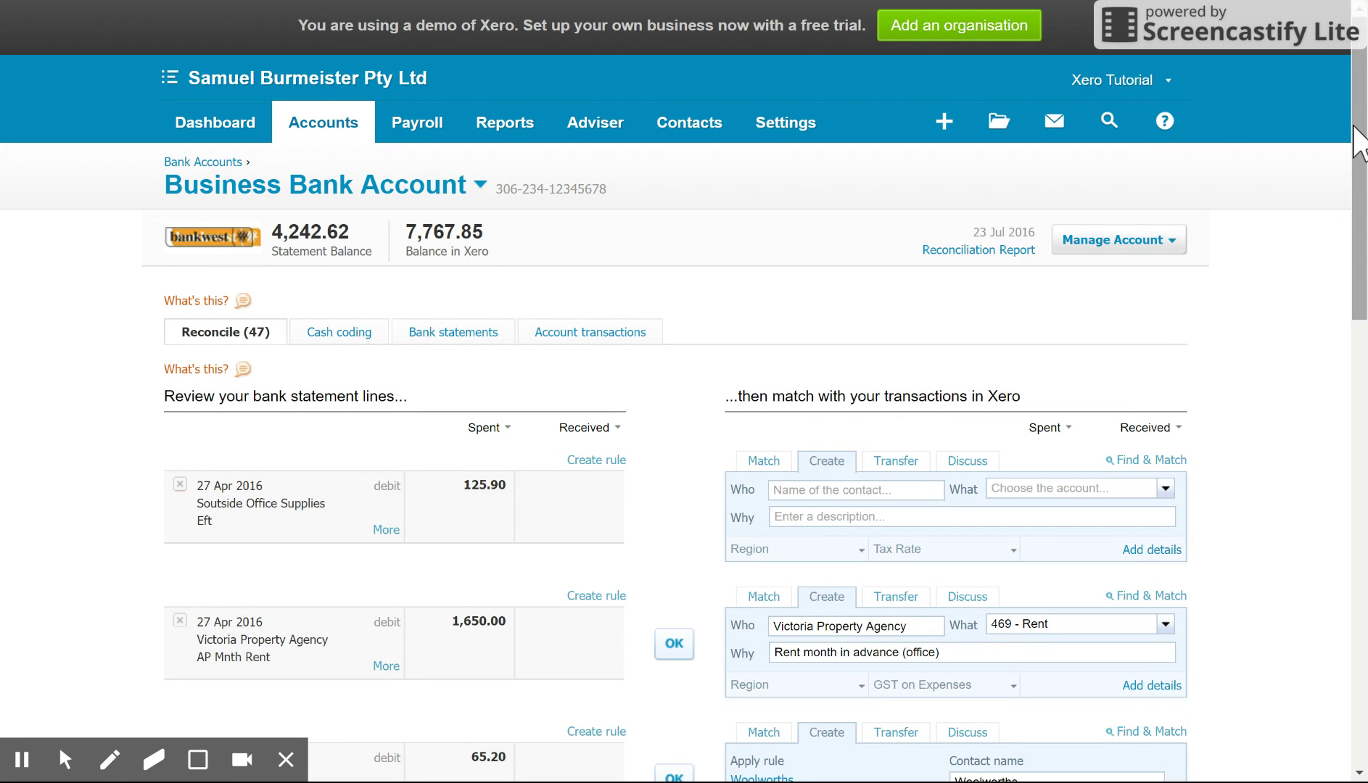
pyautogui.click(1353, 129)
pyautogui.scroll(-5, 1334, 336)
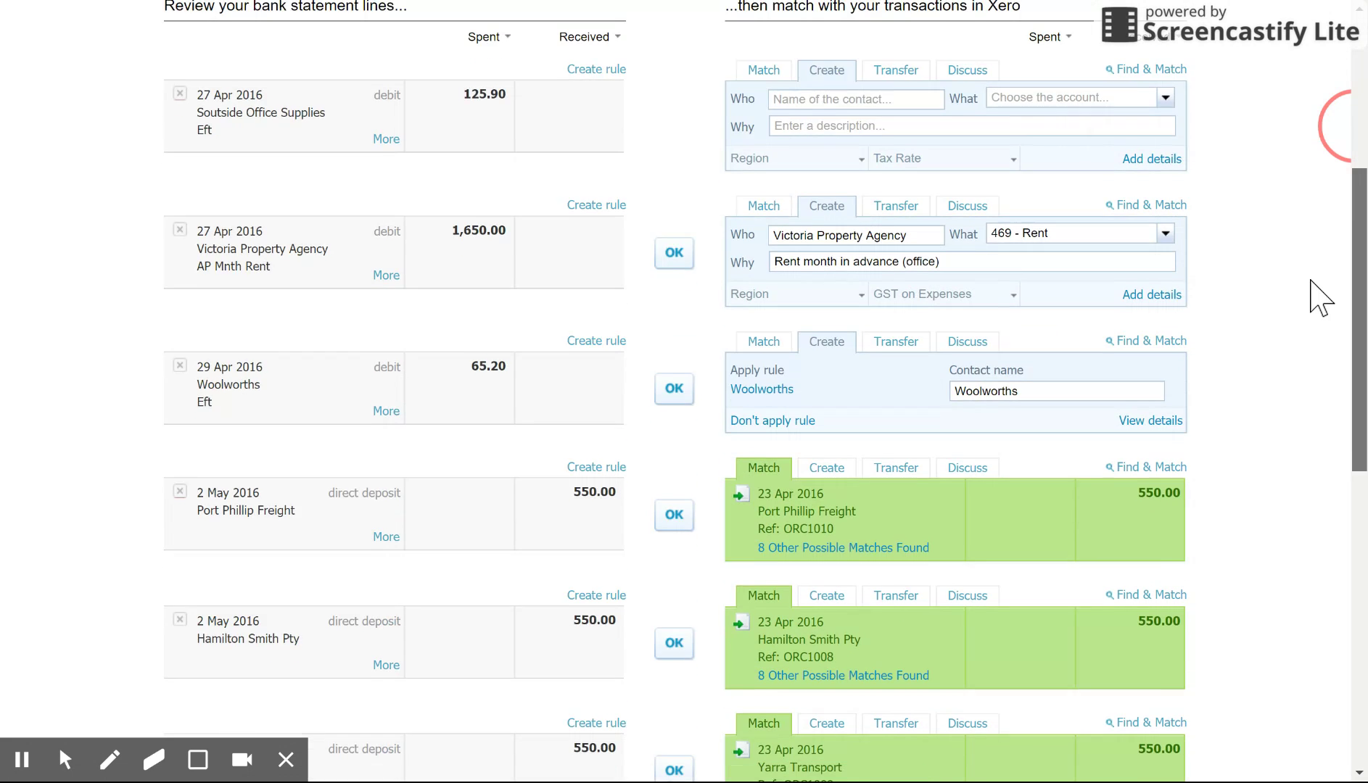
pyautogui.scroll(-7, 1320, 298)
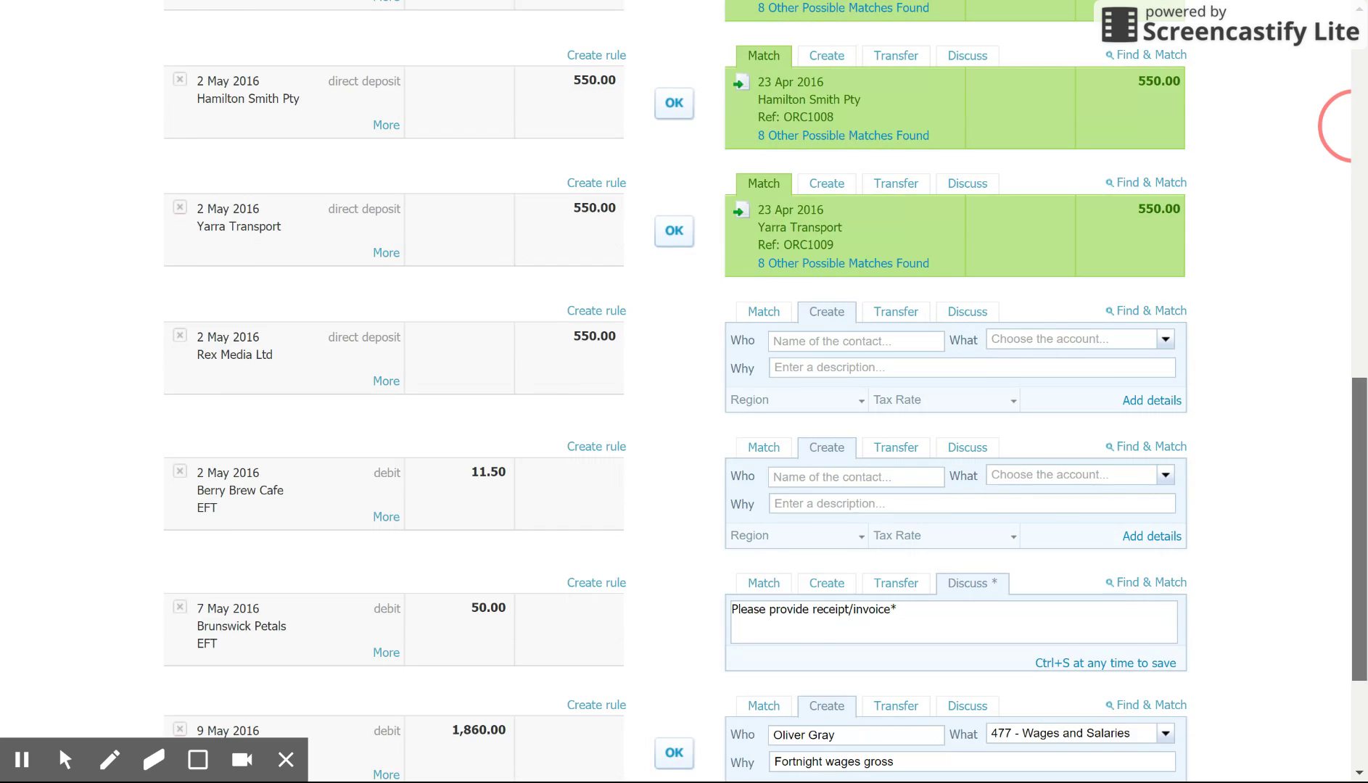
pyautogui.scroll(-3, 1219, 605)
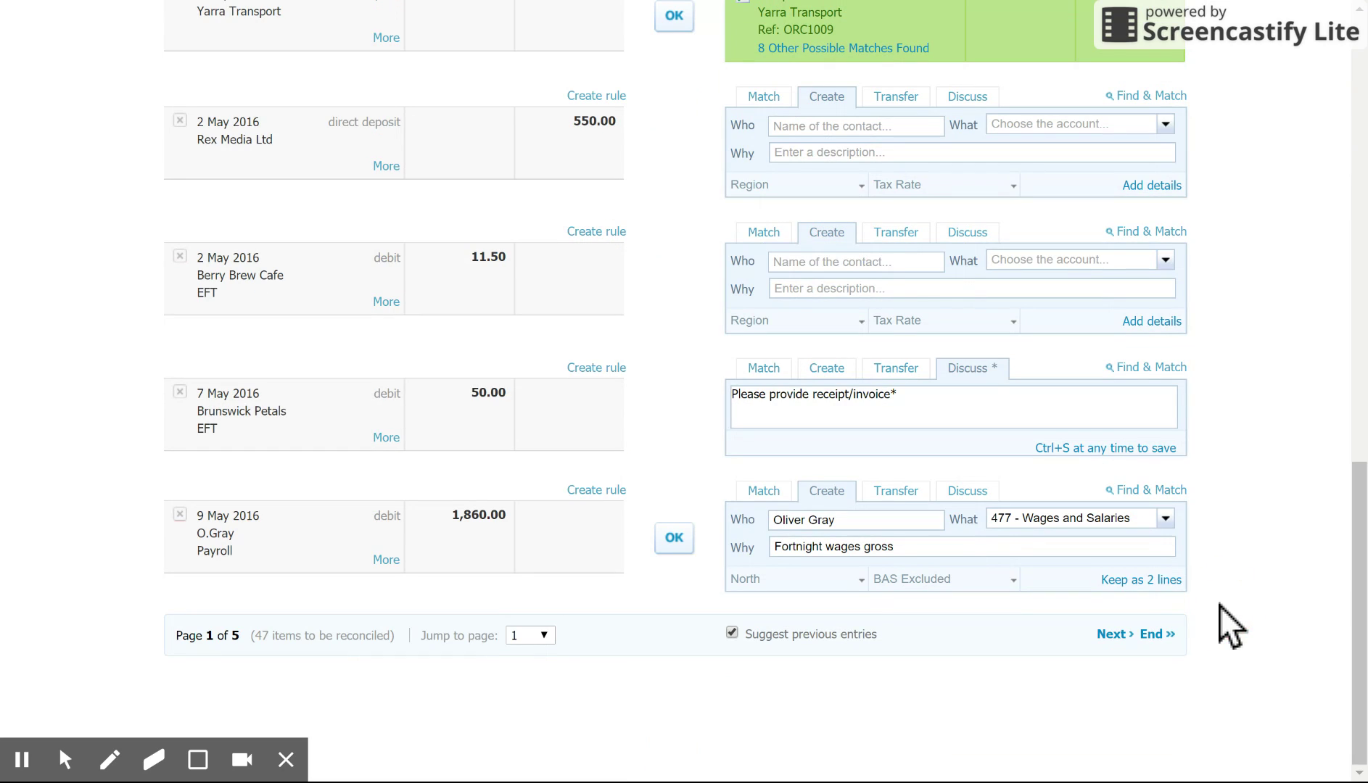
# Step: Append 'Gift for client.' to the Brunswick Petals discussion note and save it
pyautogui.click(927, 410)
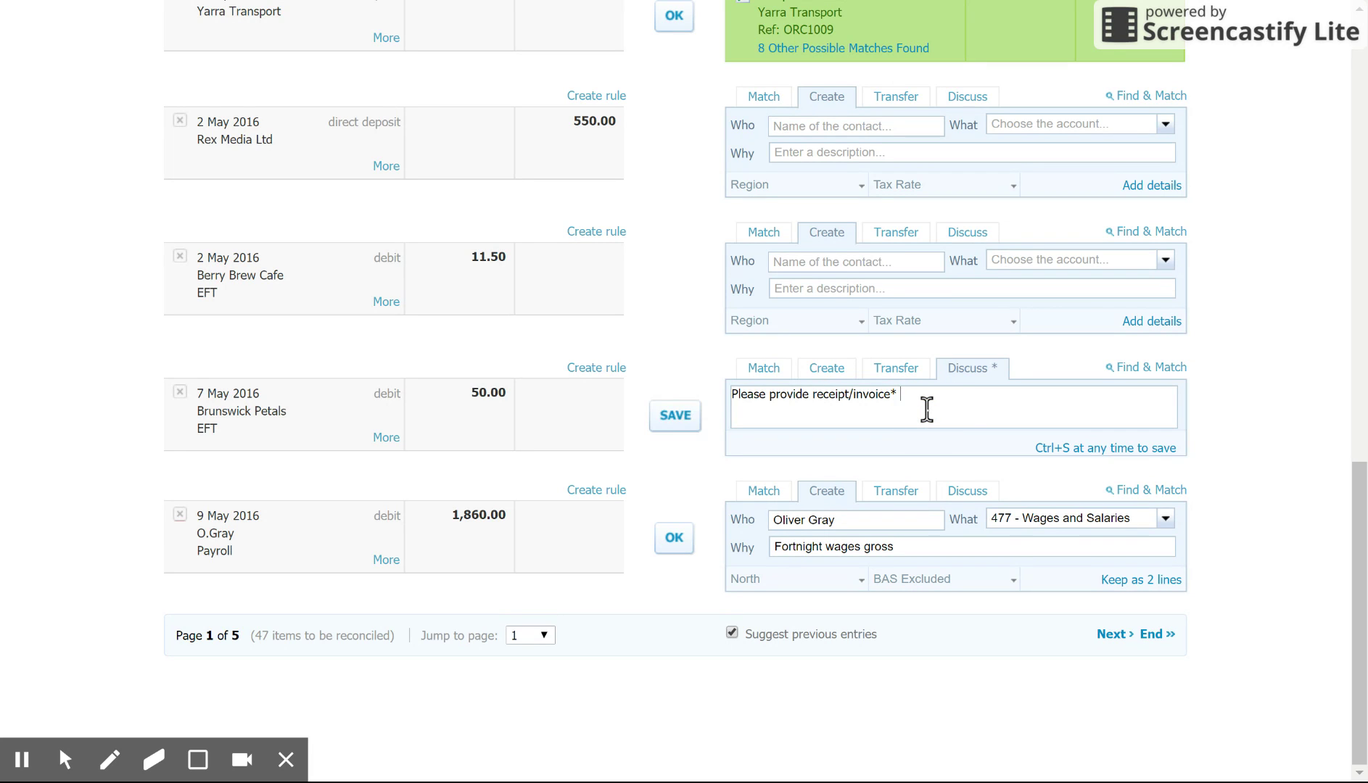
pyautogui.write('Gift for client.')
pyautogui.click(672, 420)
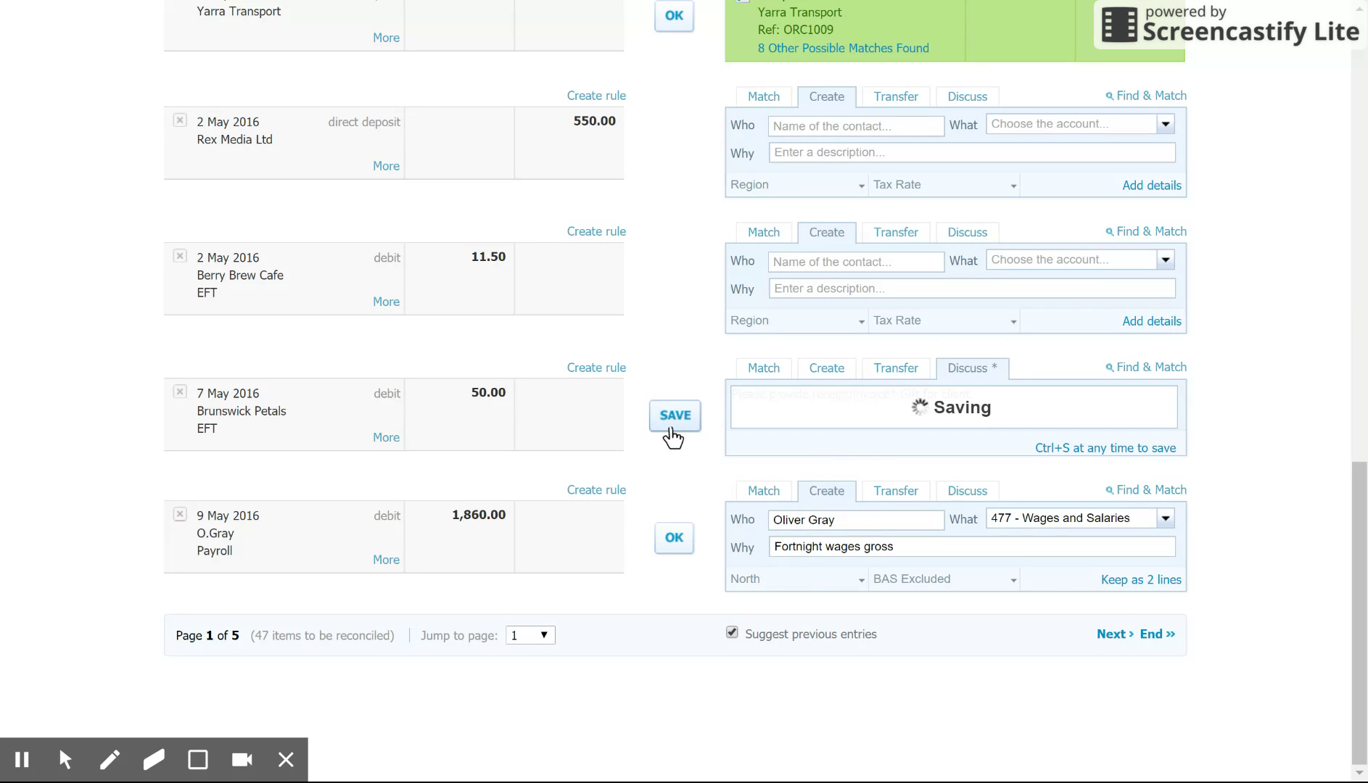